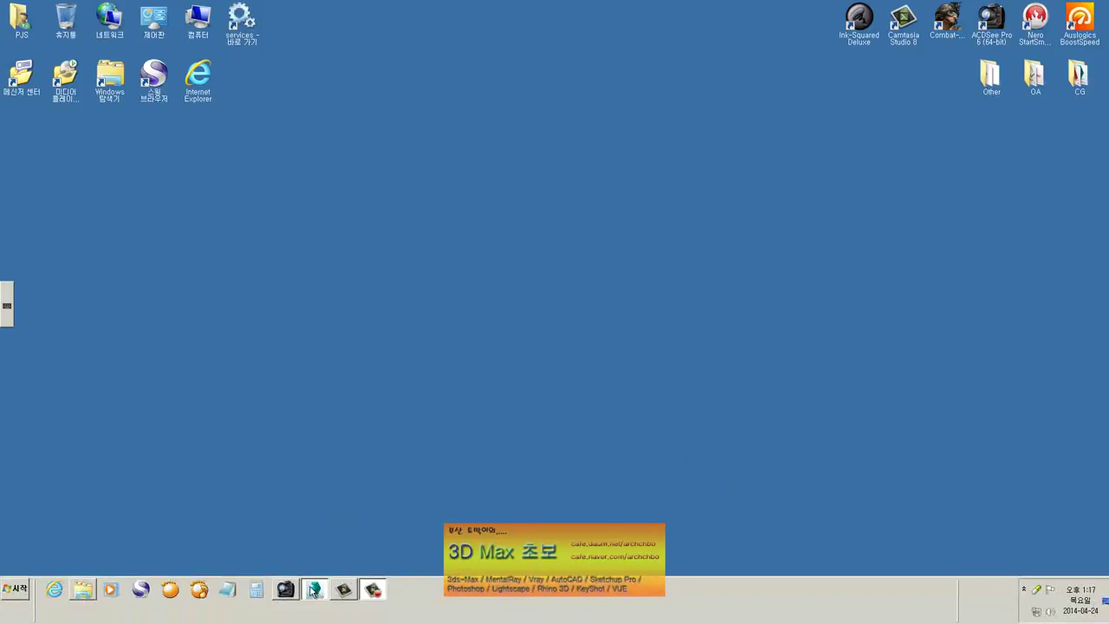
Restore 3ds Max and show Render Setup's Render Elements tab with its empty list
click(307, 592)
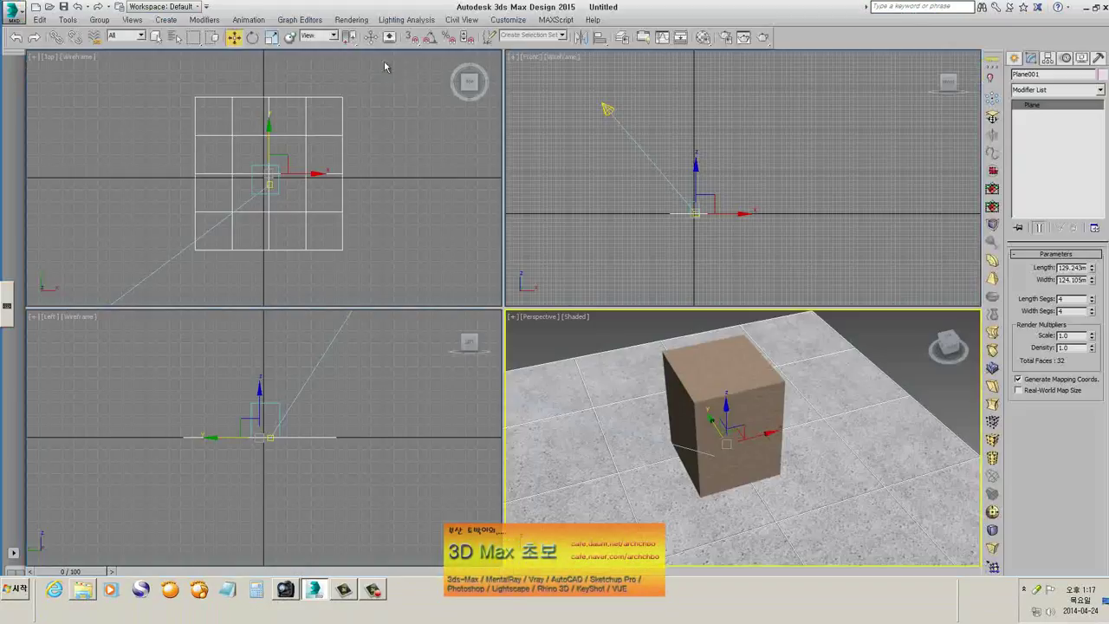
click(725, 37)
click(260, 75)
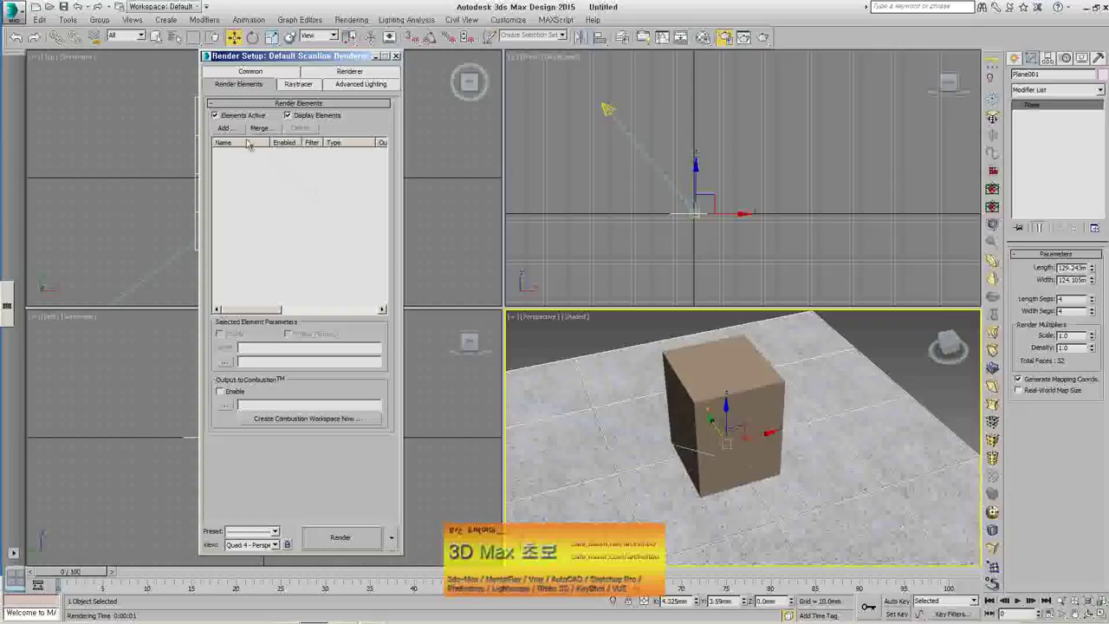
Open the render element chooser and begin selecting Alpha, Background, Diffuse, Ink and Lighting
click(224, 128)
drag(252, 189, 237, 140)
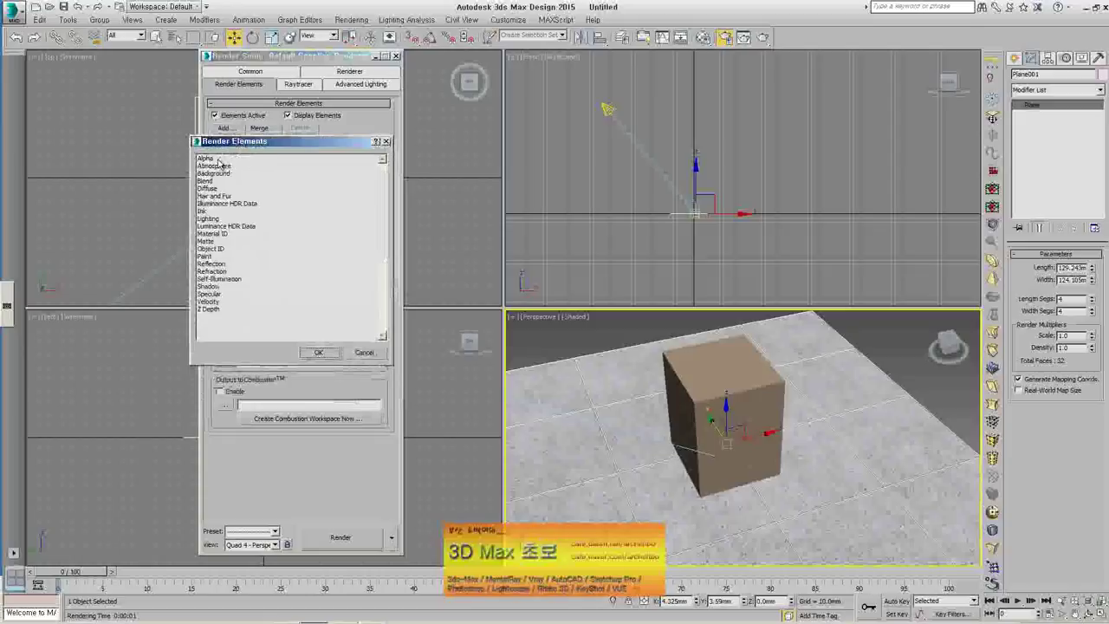
click(221, 159)
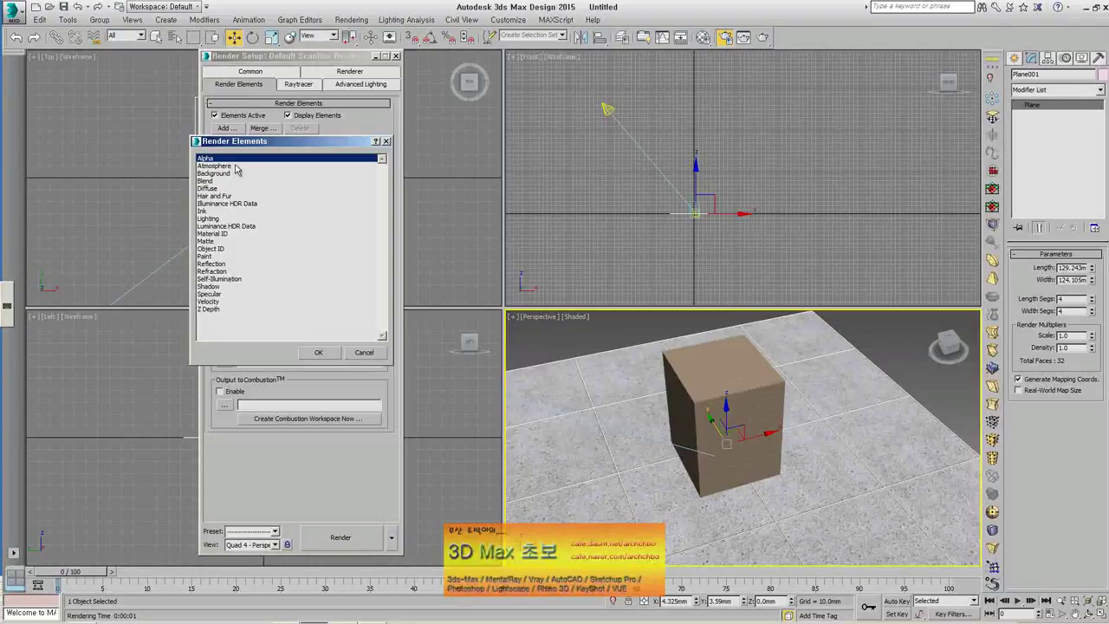
ctrl+click(234, 166)
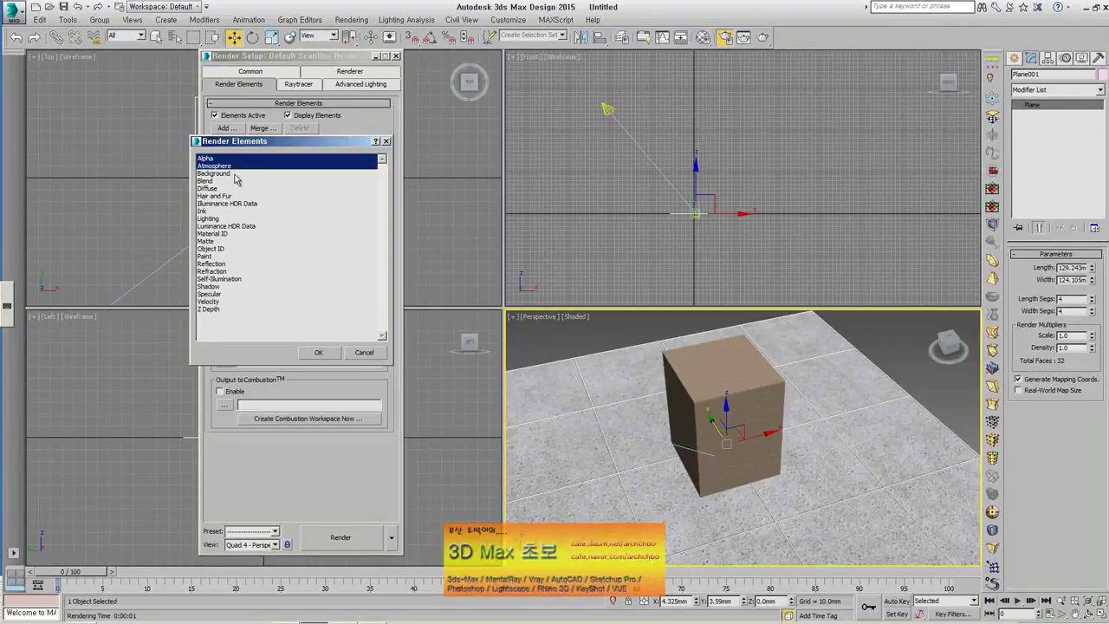
ctrl+click(237, 173)
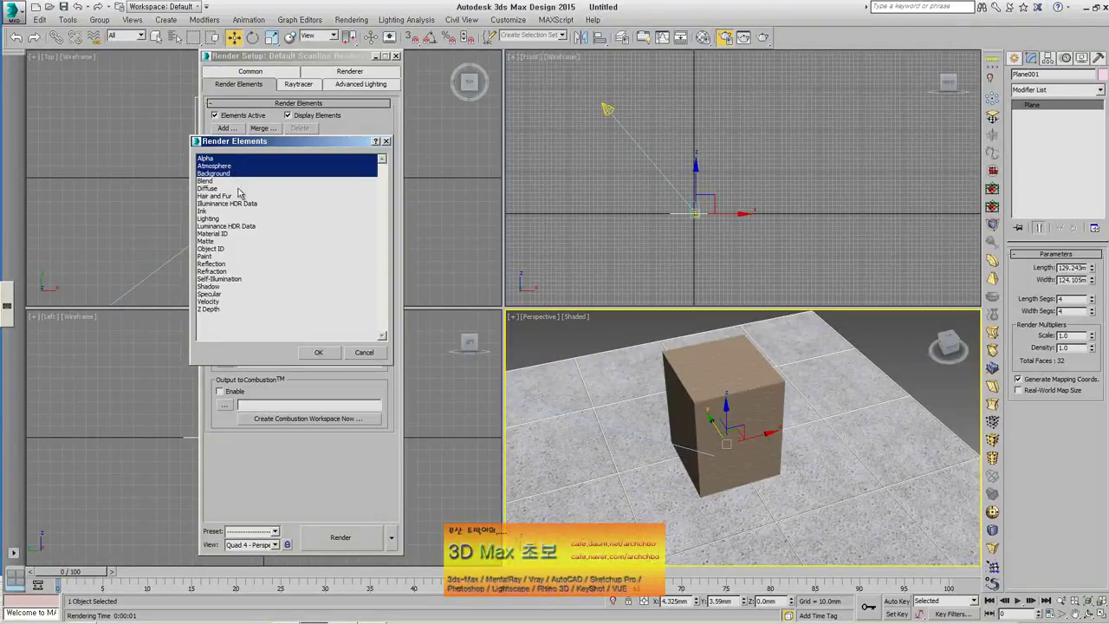
ctrl+click(239, 188)
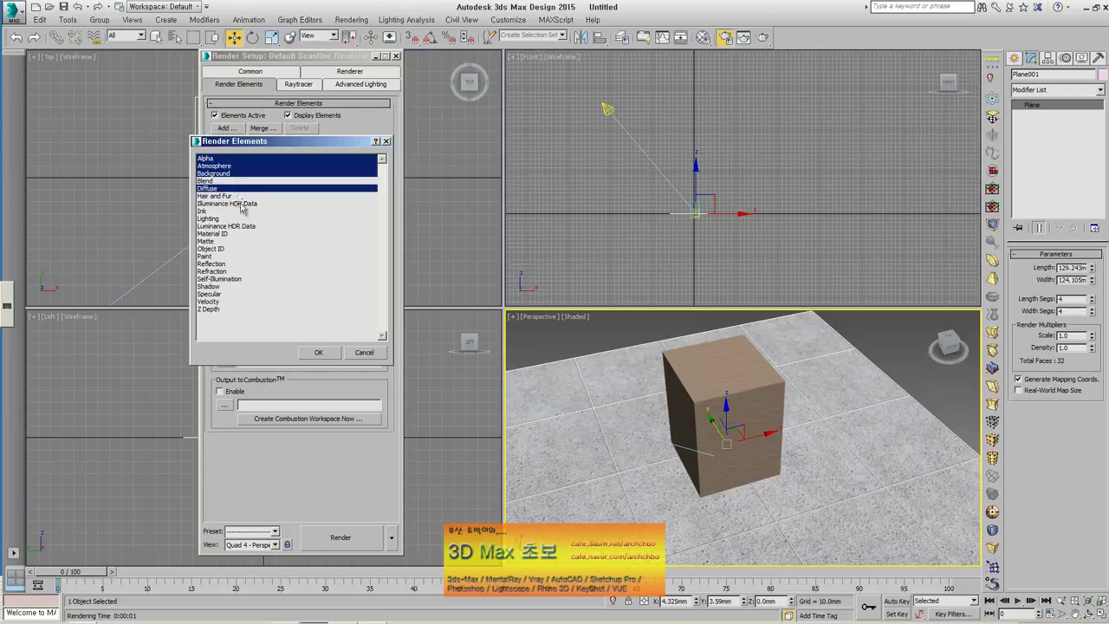
ctrl+click(243, 211)
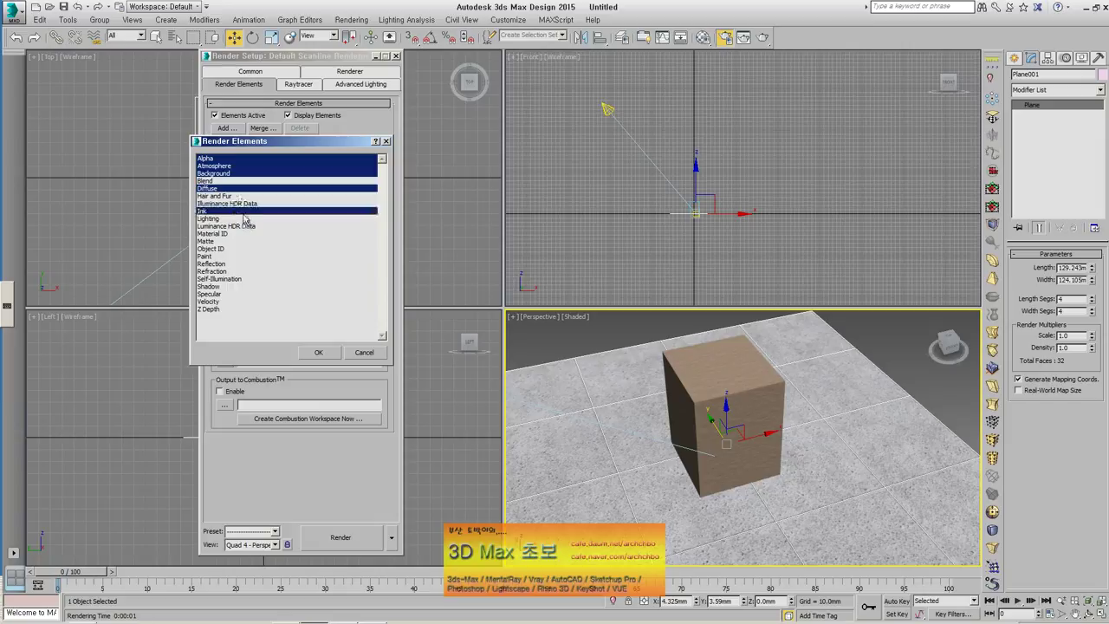
ctrl+click(244, 212)
ctrl+click(242, 219)
ctrl+click(242, 212)
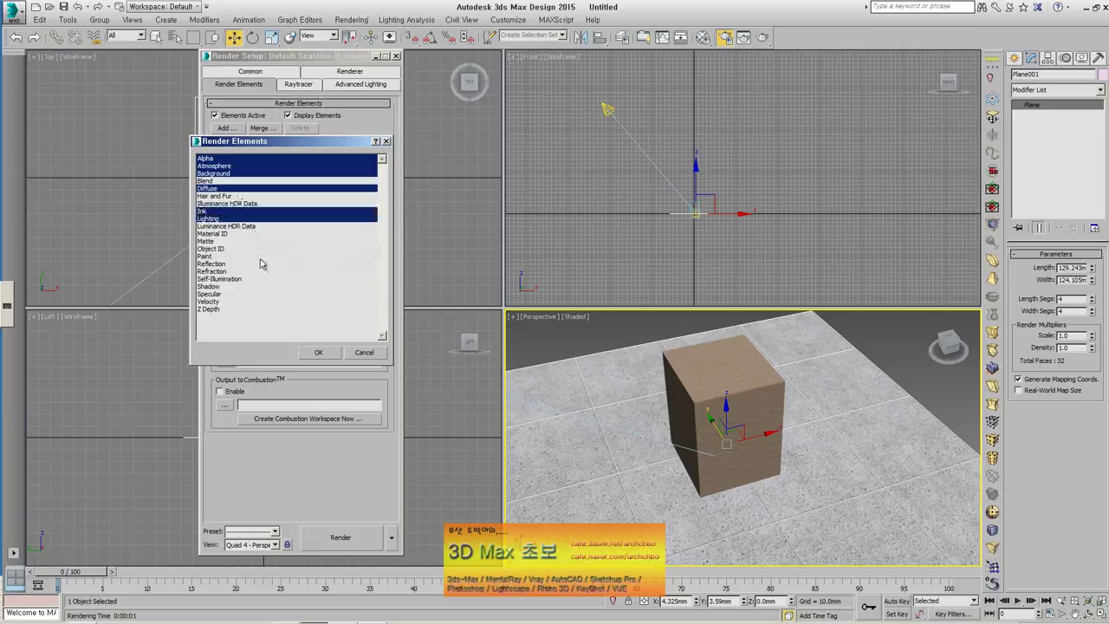
Reselect Alpha, Background, Diffuse, Ink, Lighting, Matte, Reflection, Shadow and Specular, and add them
click(222, 159)
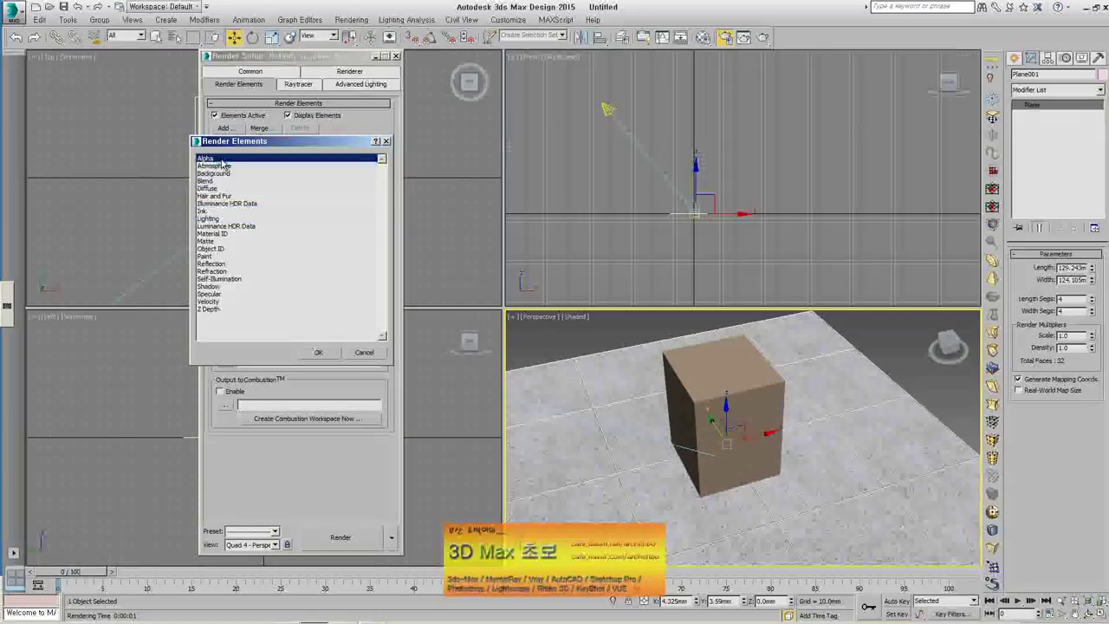
ctrl+click(231, 174)
ctrl+click(232, 189)
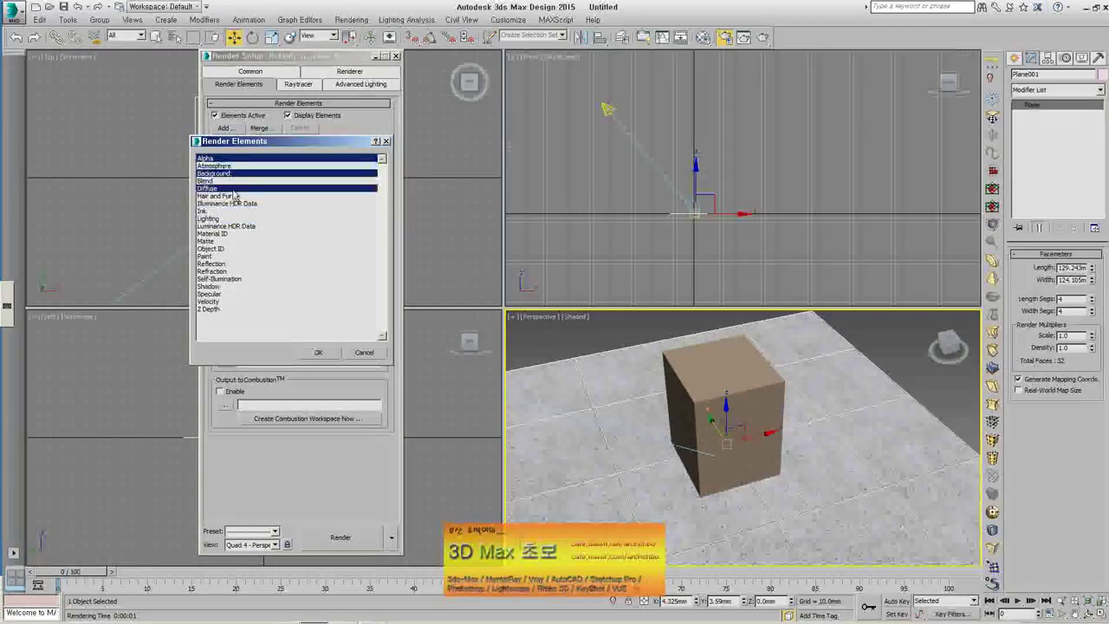
ctrl+click(230, 212)
ctrl+click(230, 219)
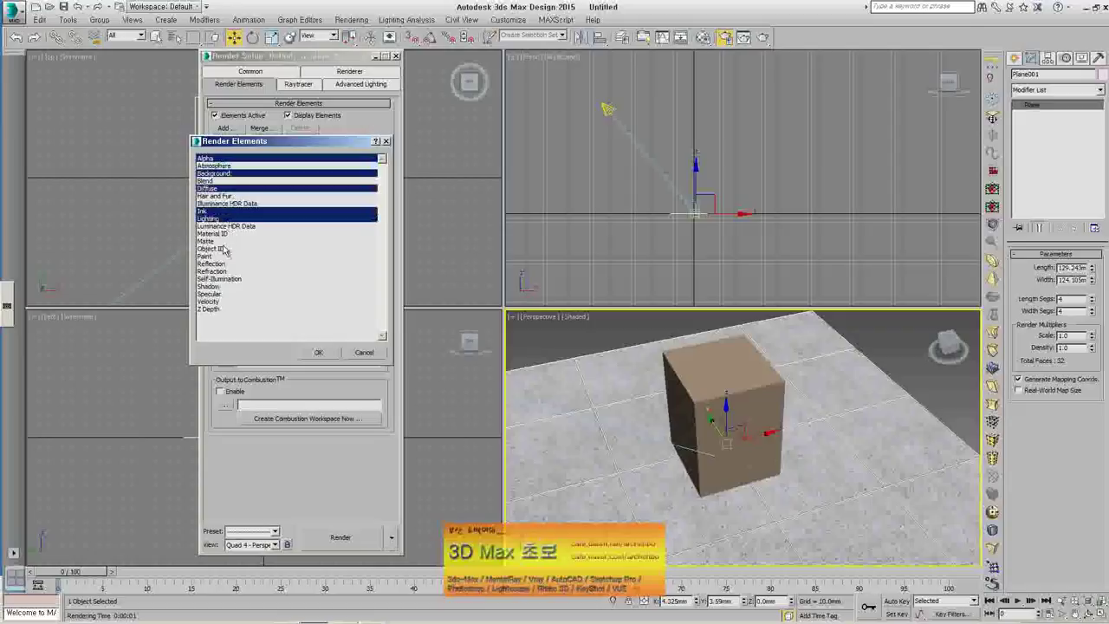
ctrl+click(223, 249)
ctrl+click(223, 241)
ctrl+click(227, 249)
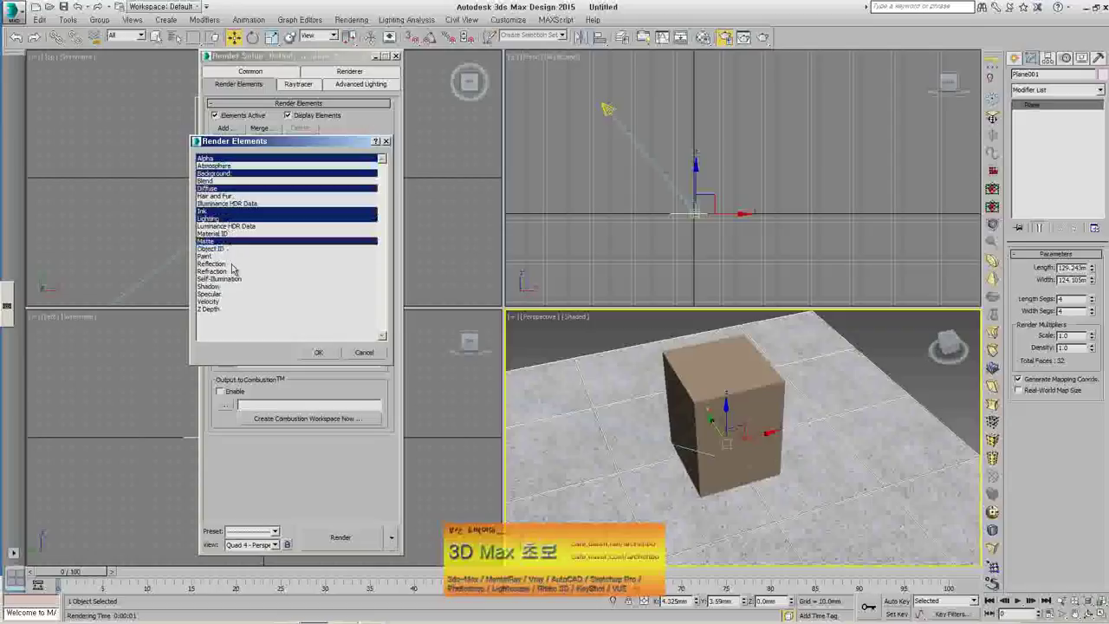
ctrl+click(231, 264)
ctrl+click(232, 271)
ctrl+click(232, 272)
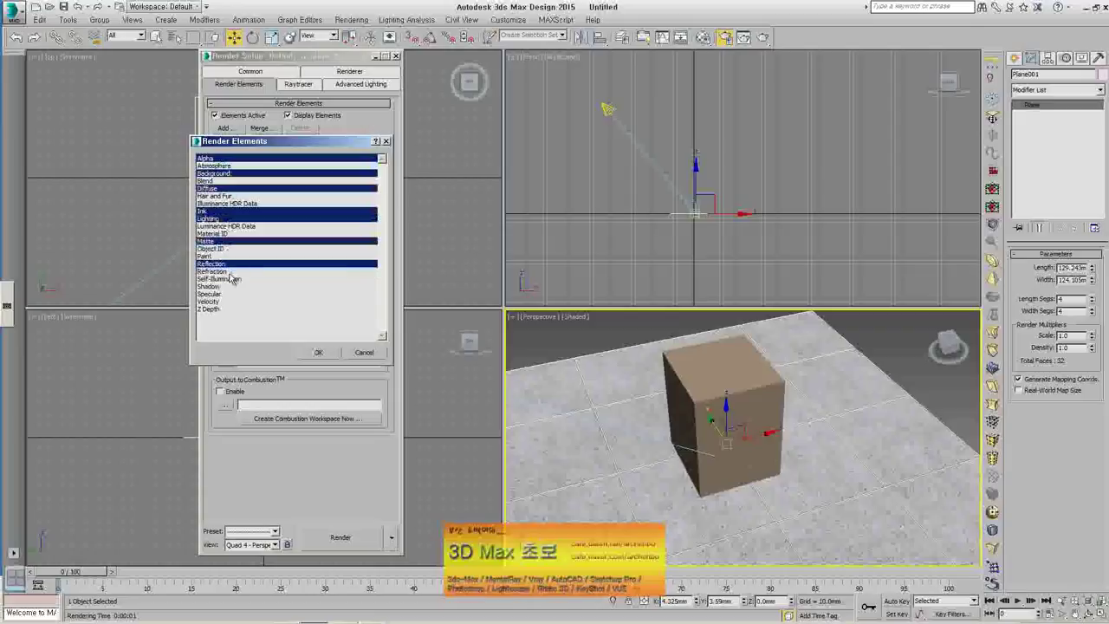
ctrl+click(224, 286)
ctrl+click(225, 294)
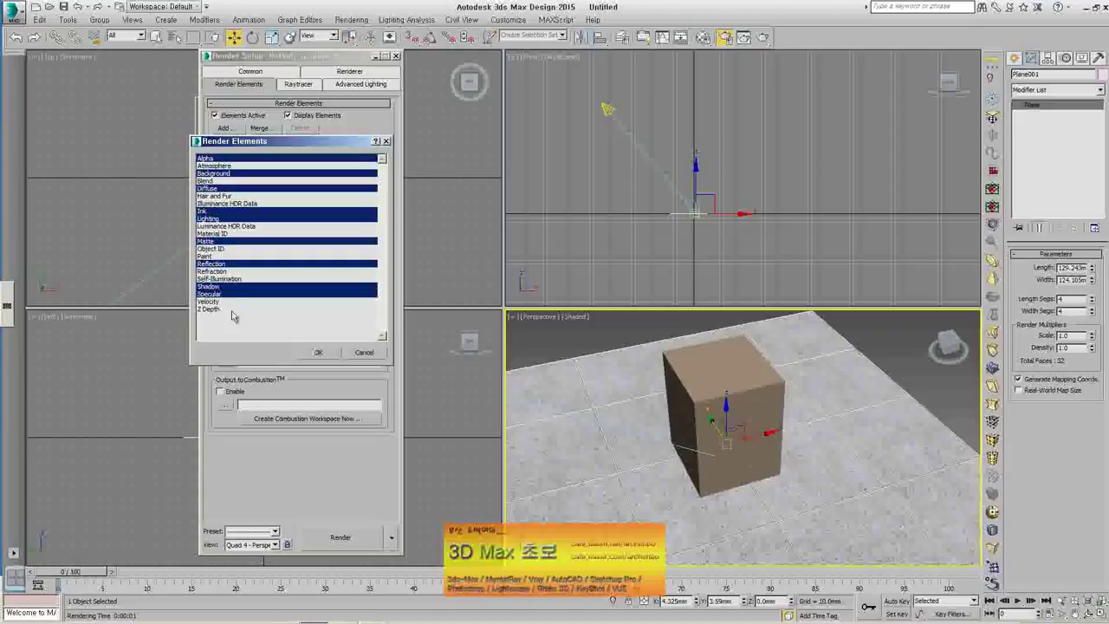
click(318, 351)
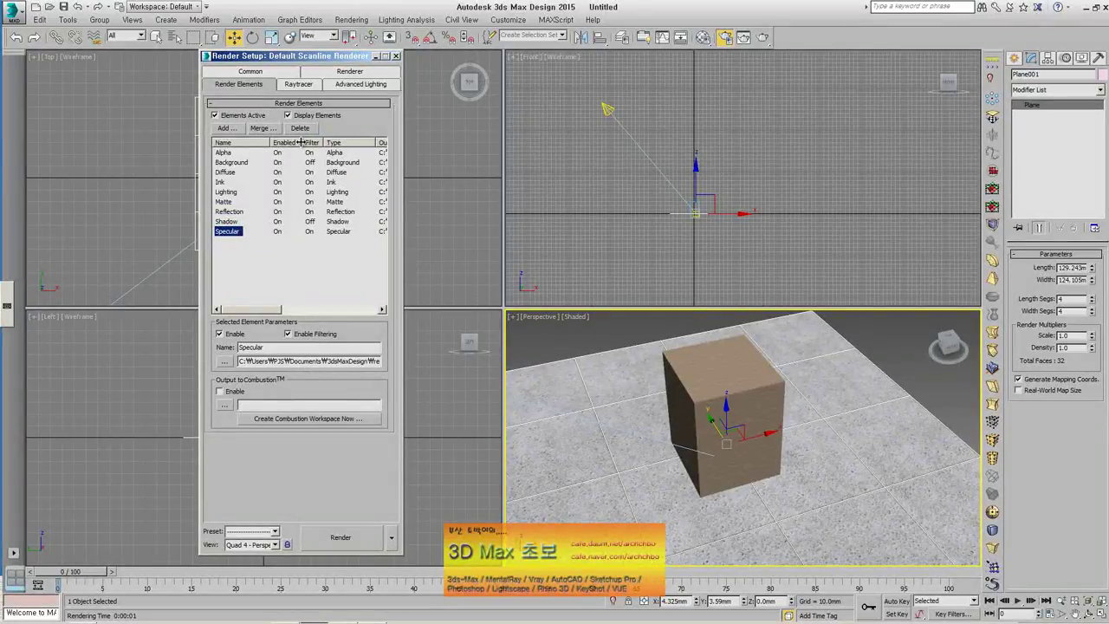
Narrow the Enabled column in the elements list and switch to the Common parameters
mouse_move(300, 142)
mouse_down()
mouse_move(289, 142)
mouse_move(301, 142)
mouse_up()
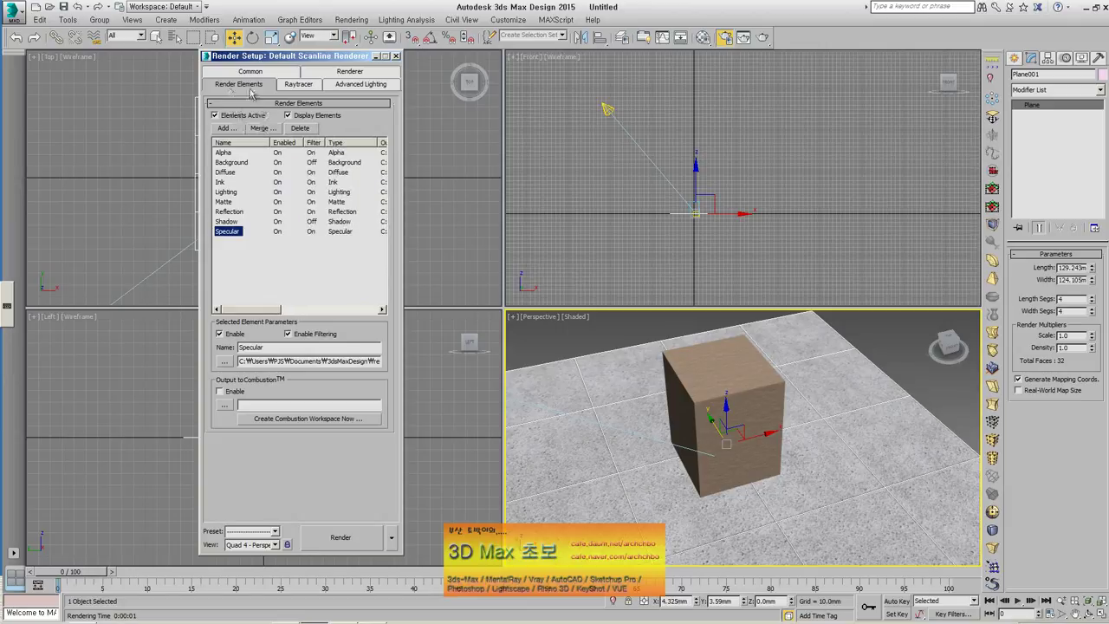
click(251, 73)
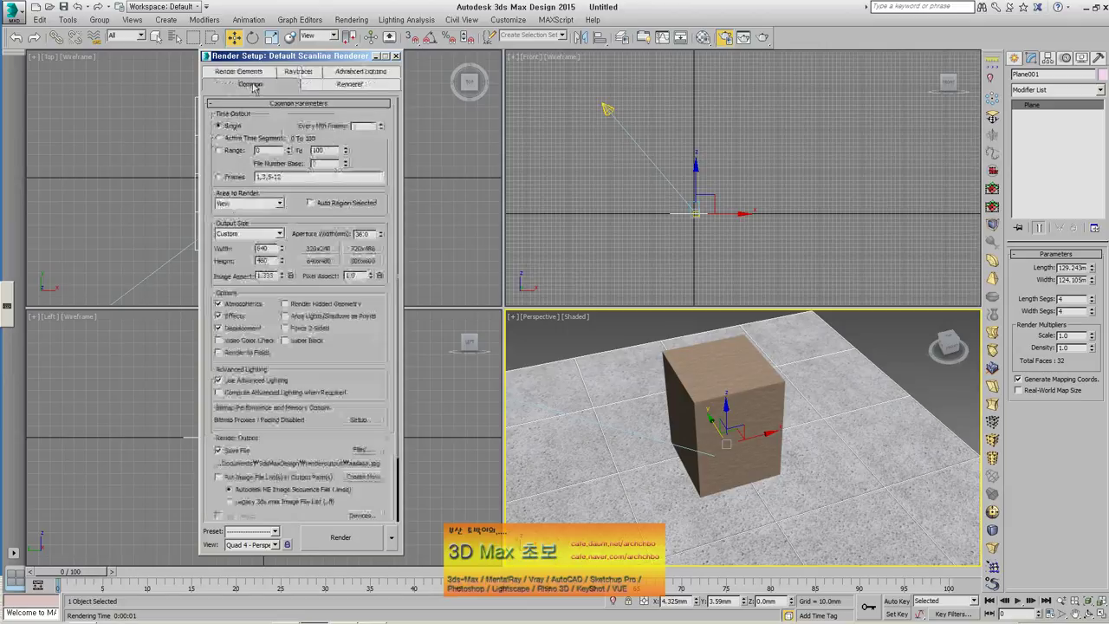
Set the render output file to bbbbbb.jpg in the renderoutput folder
click(361, 451)
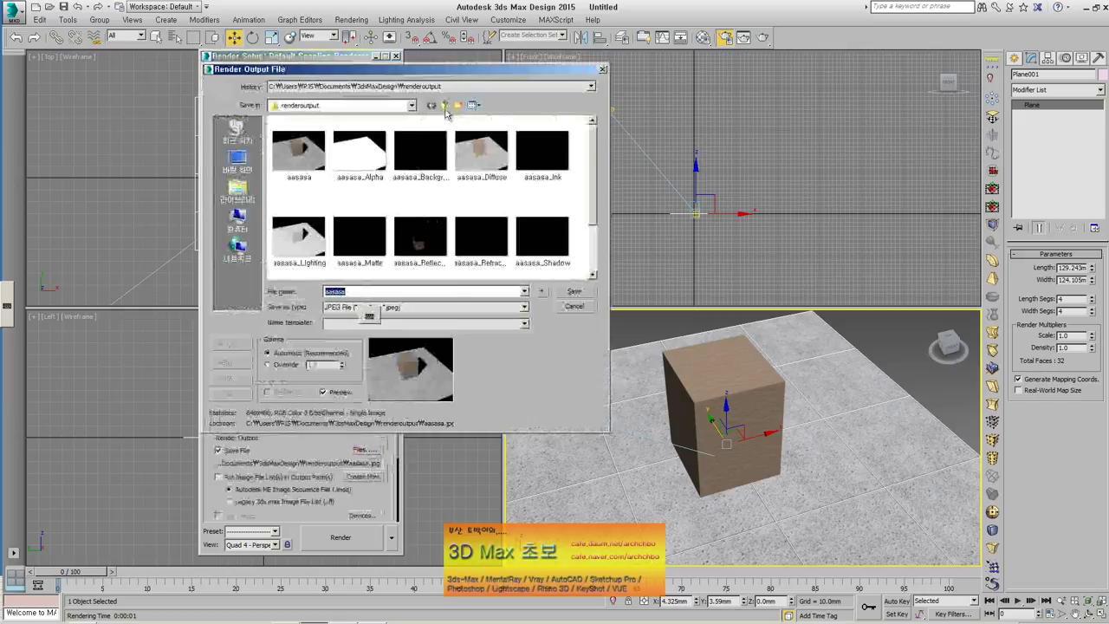
click(444, 107)
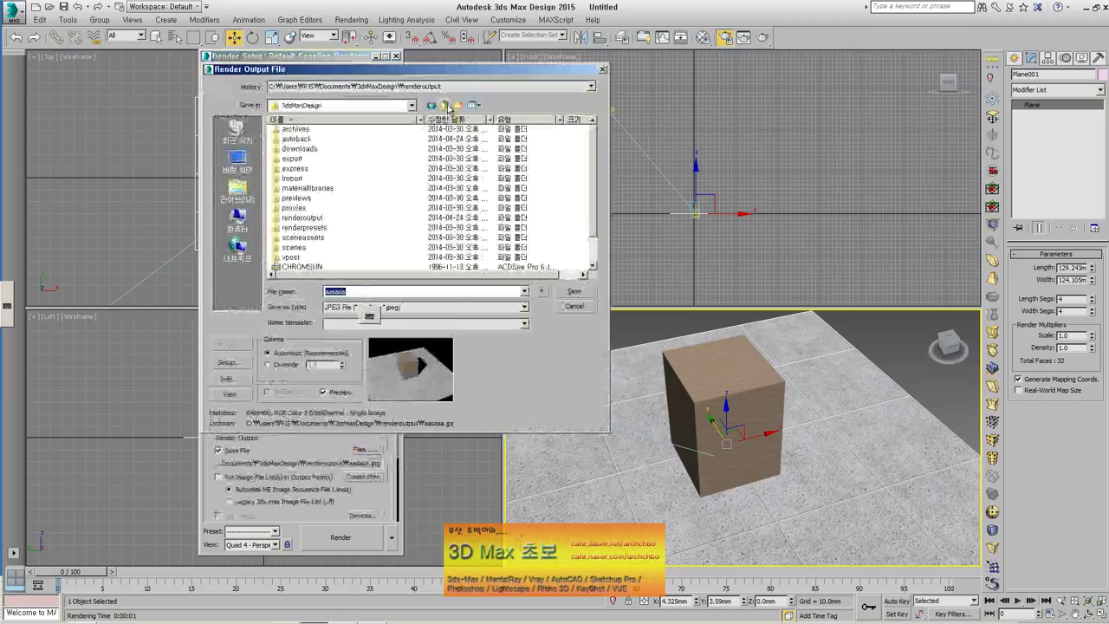
double_click(317, 218)
scroll(351, 256, down, 1)
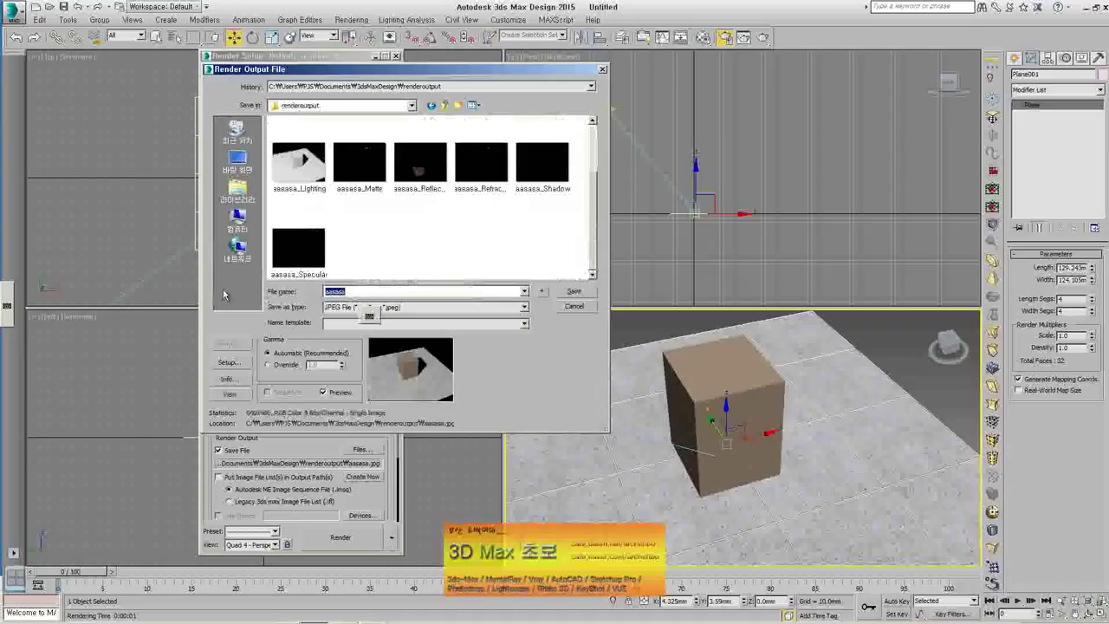
text(bbbbbb)
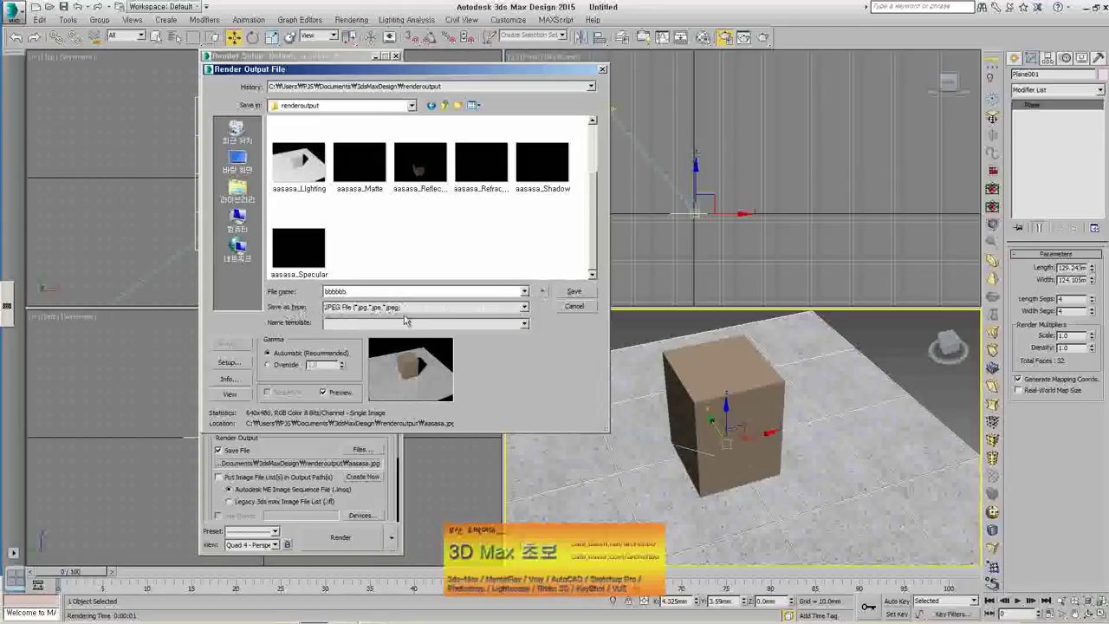
click(578, 294)
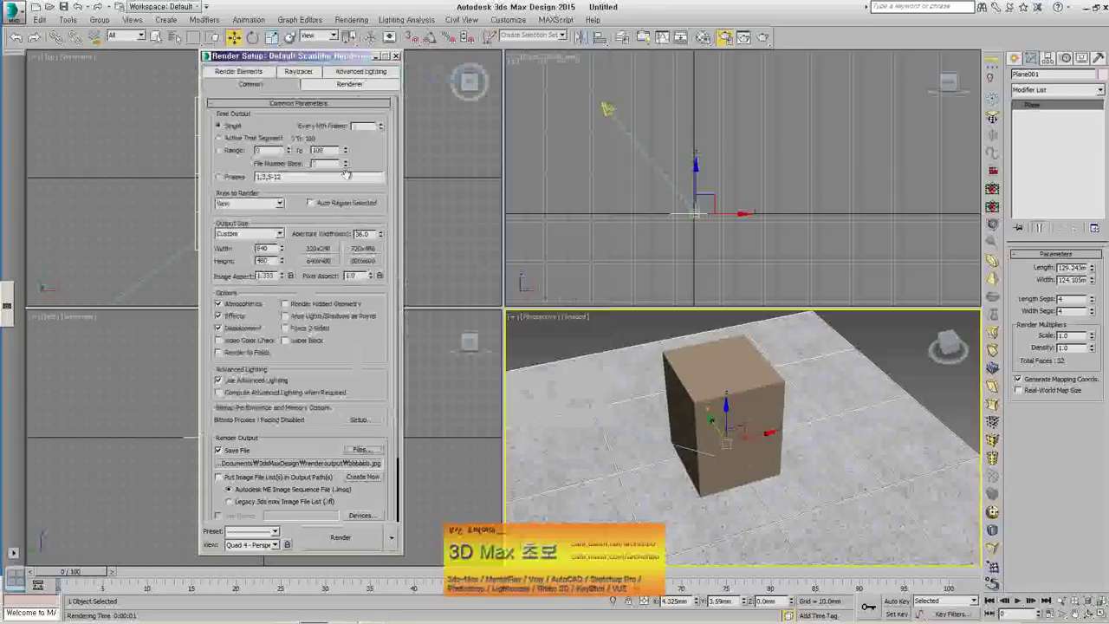
Render the Perspective view, then close all nine render element preview windows
click(342, 537)
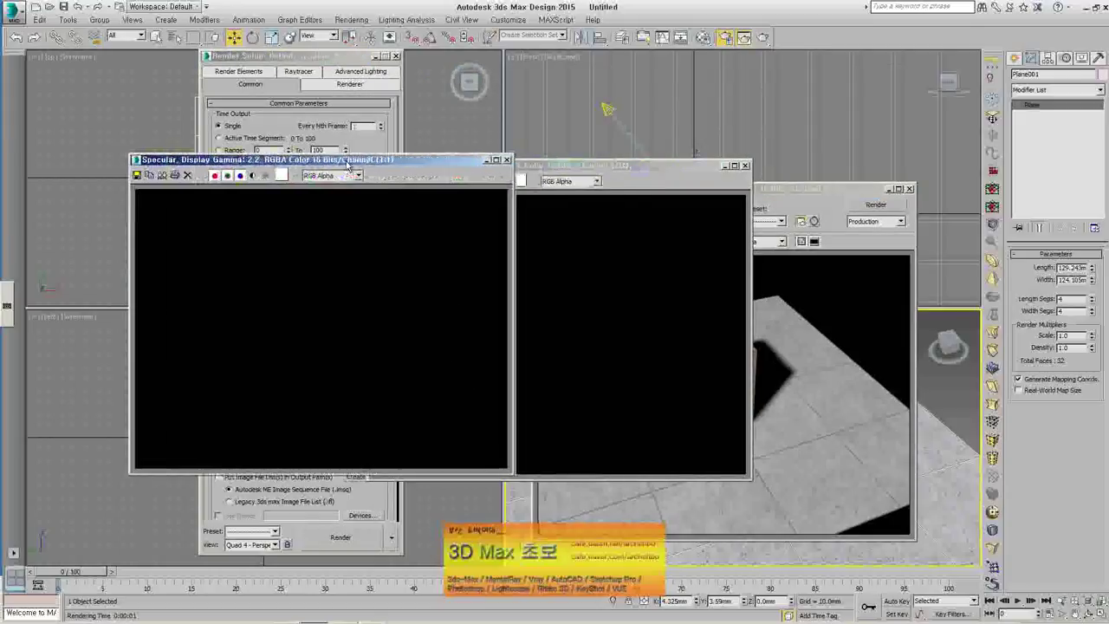
click(504, 160)
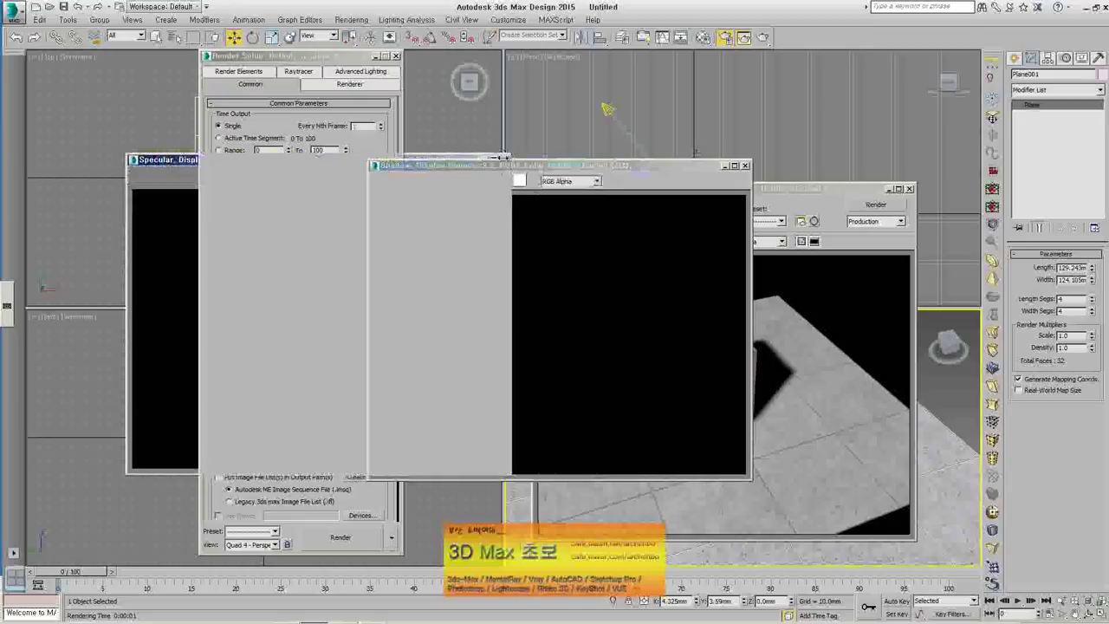
click(744, 164)
click(743, 166)
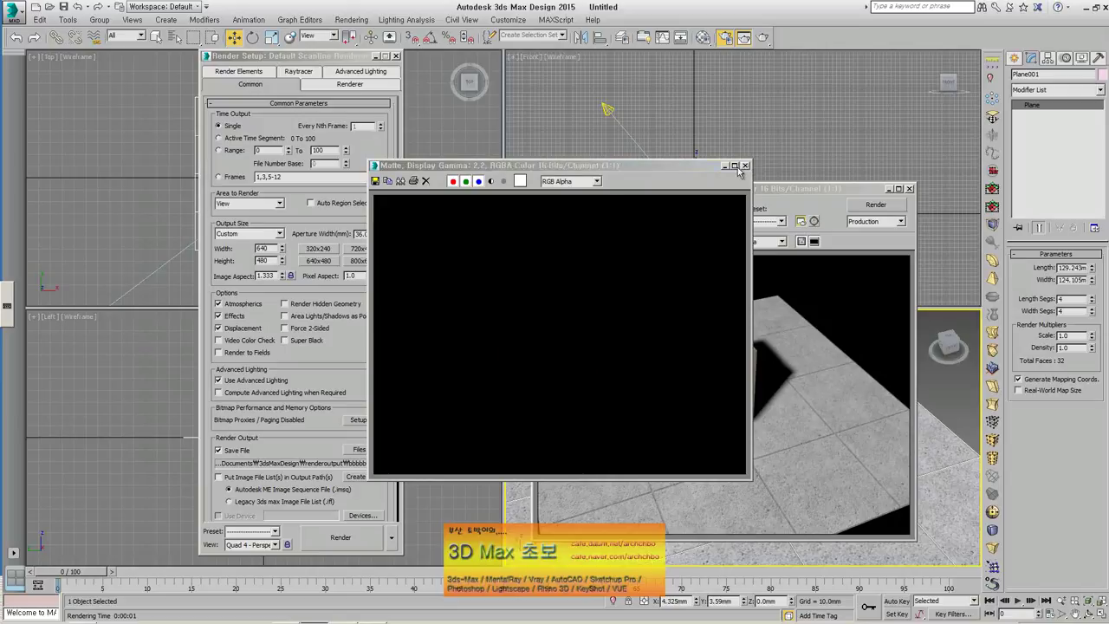
click(745, 166)
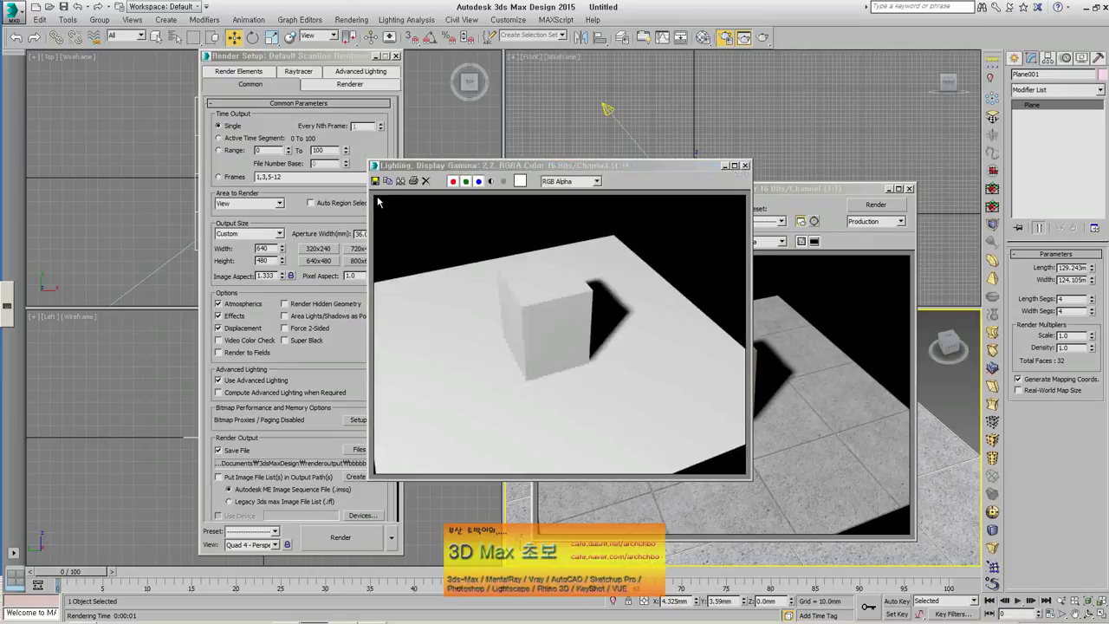
click(744, 164)
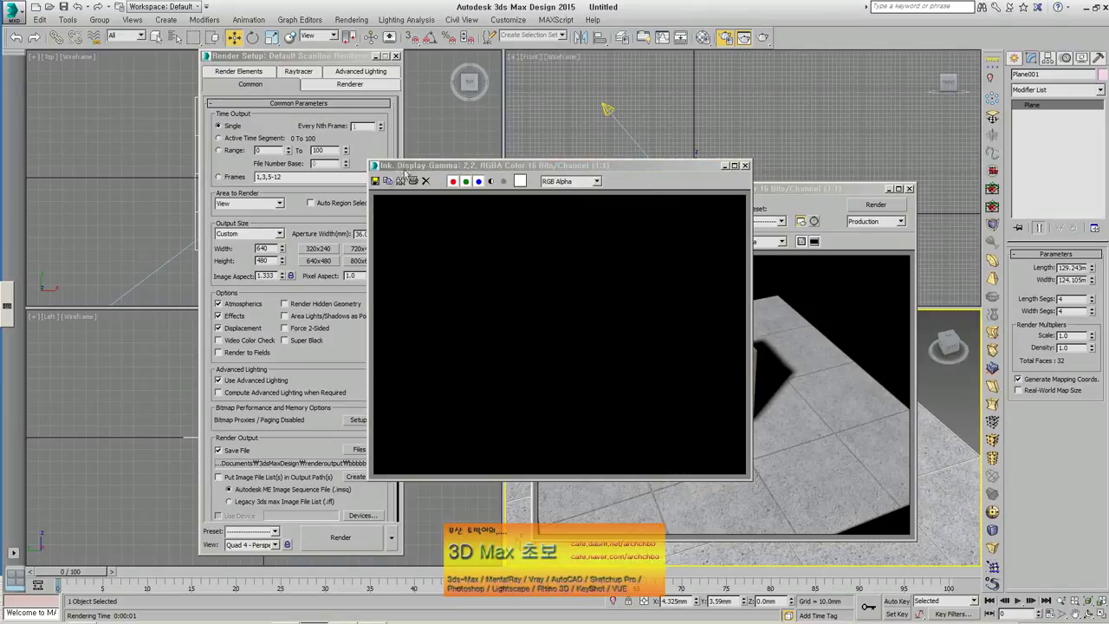
click(744, 165)
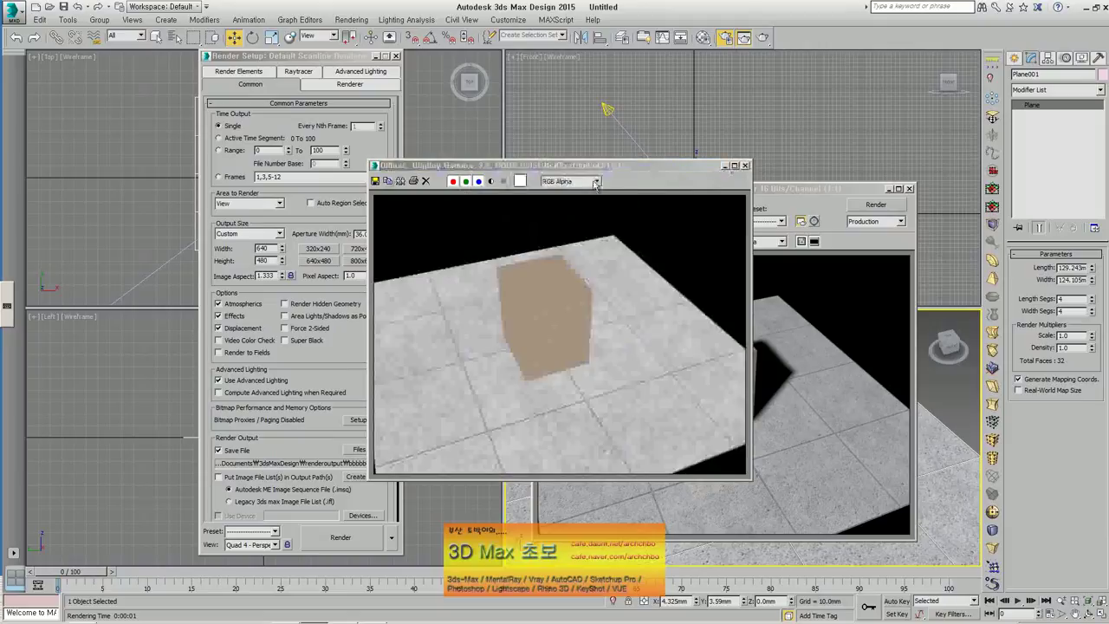
click(744, 166)
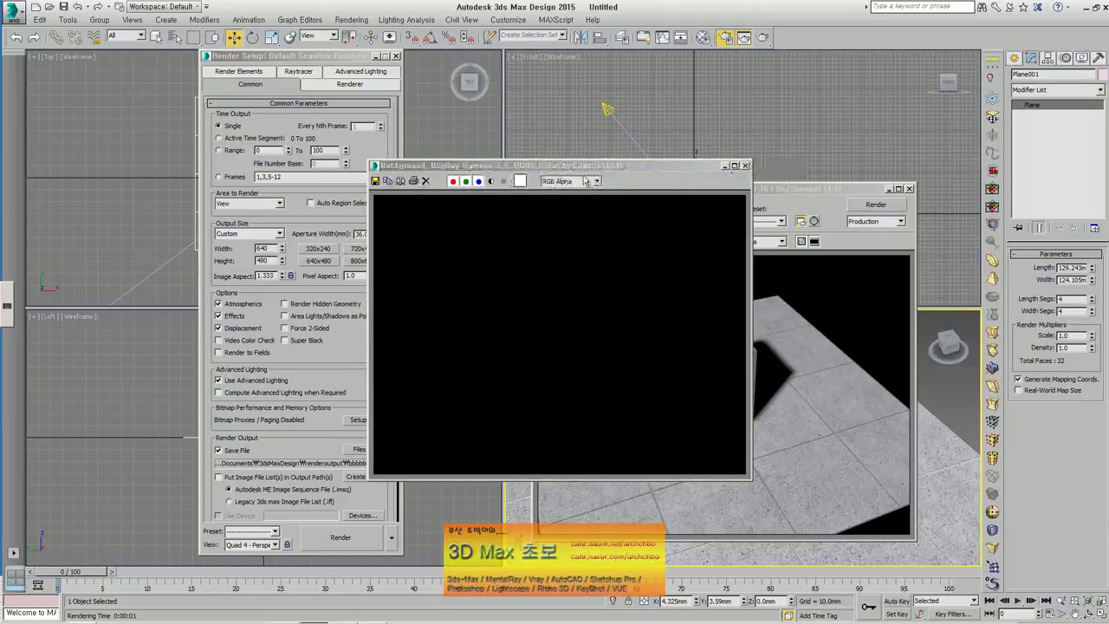
click(744, 165)
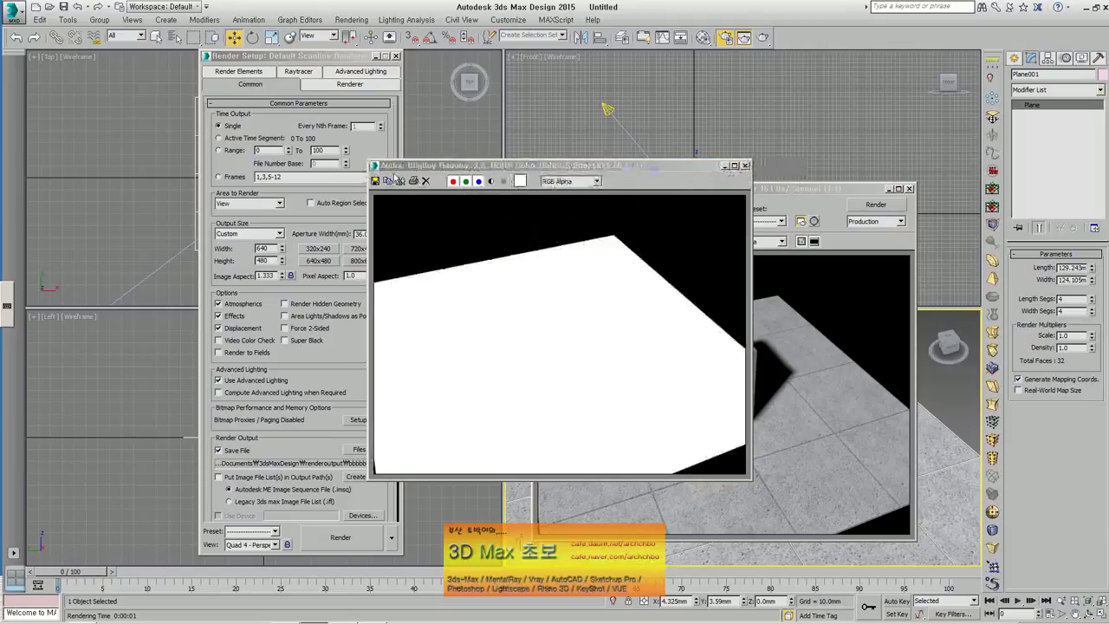
click(744, 165)
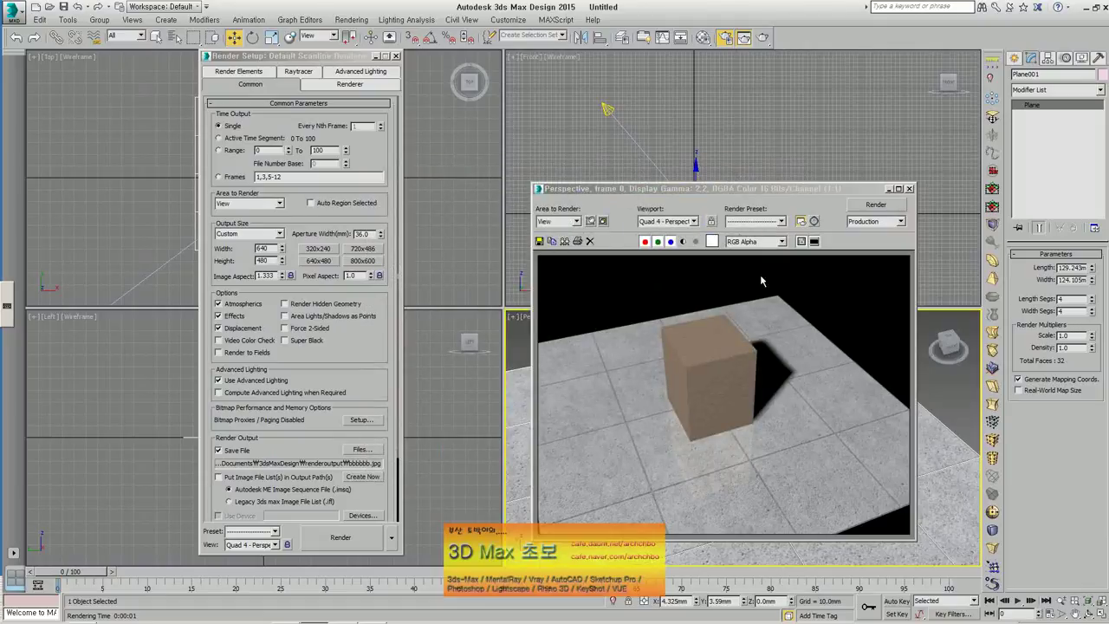
Close the rendered frame, open Documents > 3dsMaxDesign > renderoutput and delete the old aasasa files
click(909, 189)
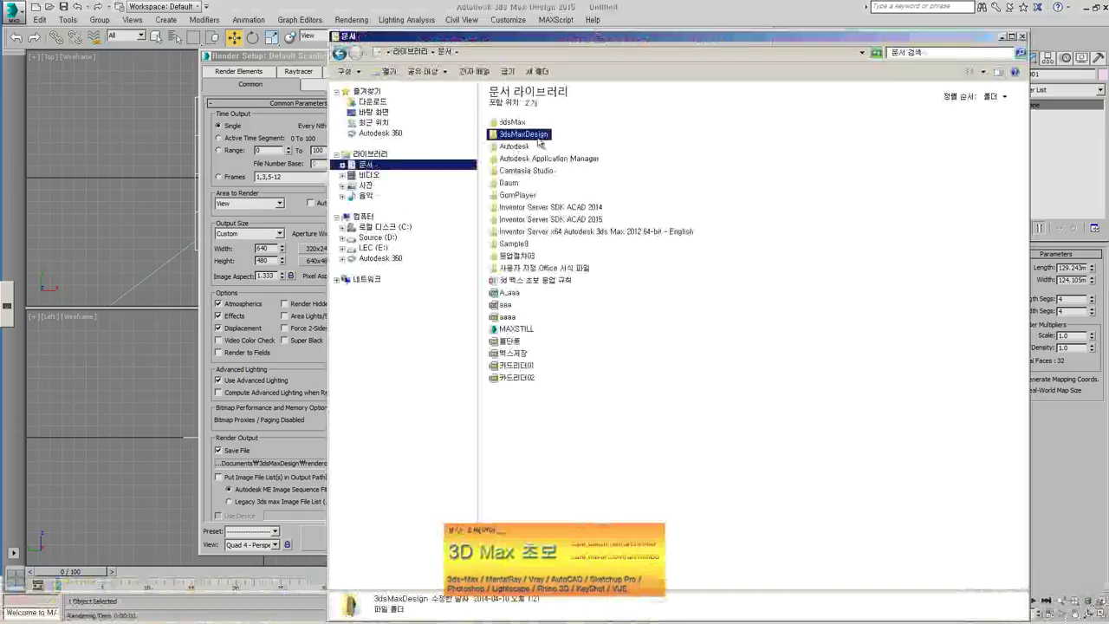
double_click(537, 137)
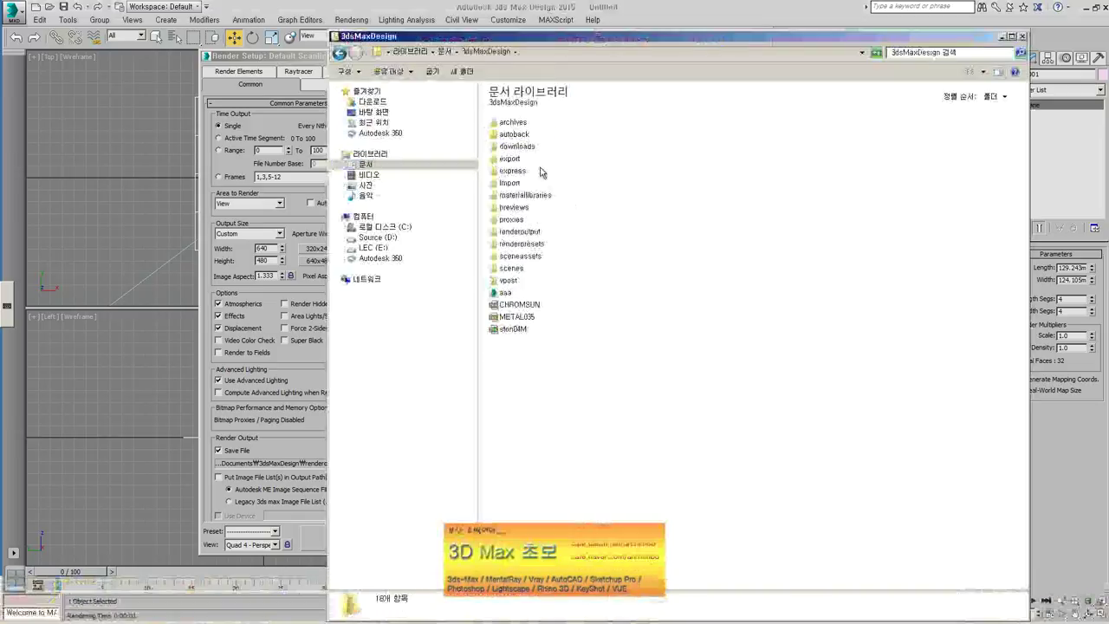
double_click(539, 231)
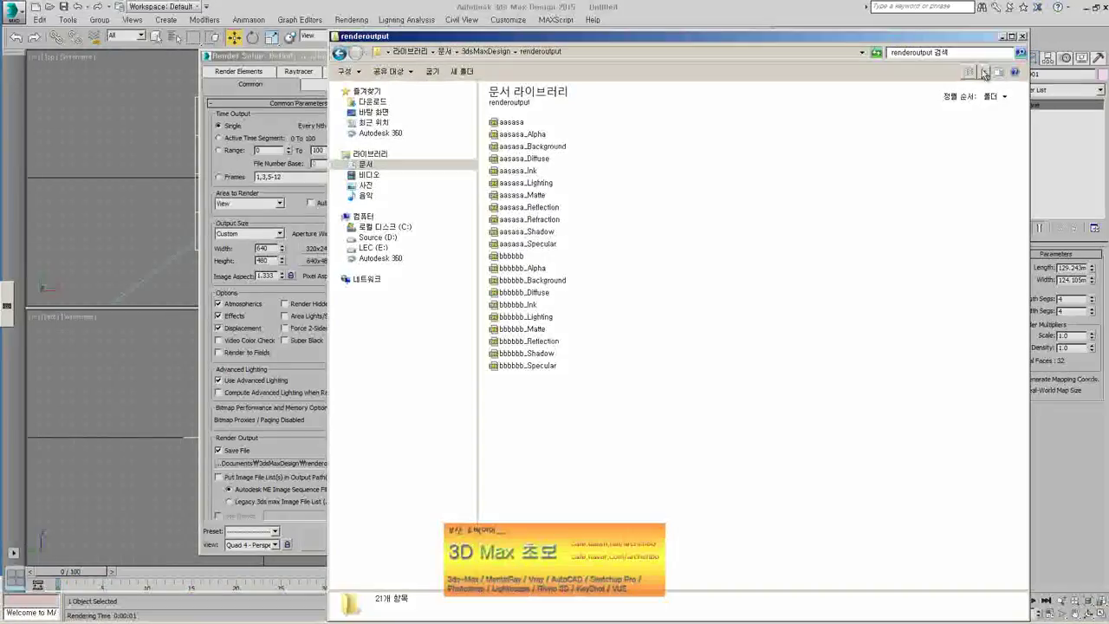
click(524, 124)
shift+click(535, 250)
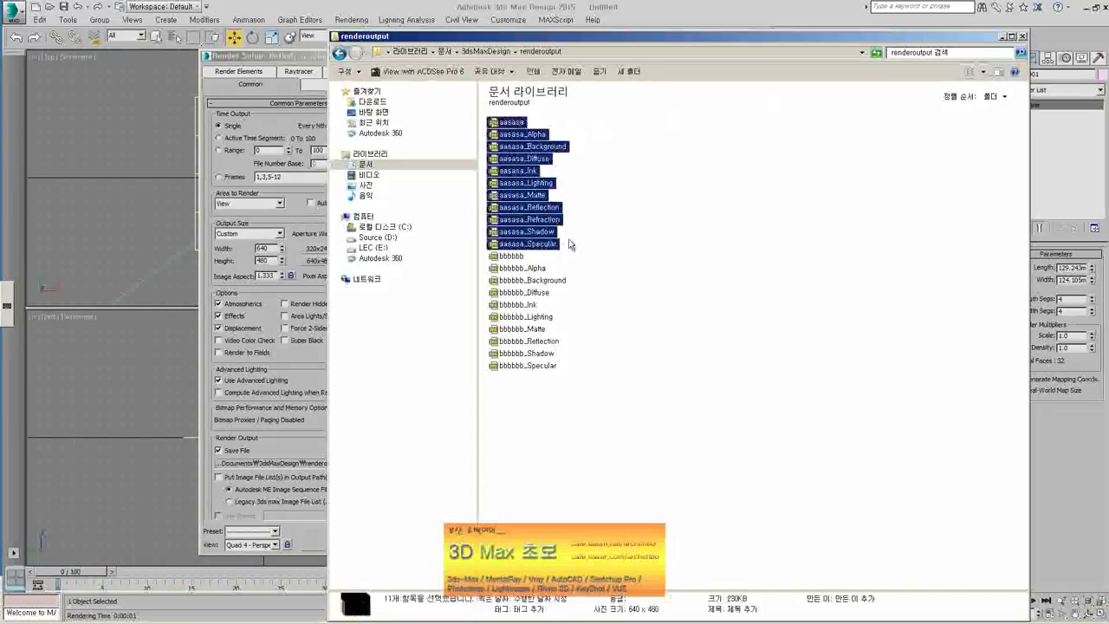
key(Delete)
View the files as extra-large icons and inspect the bbbbbb render and each element pass
click(983, 73)
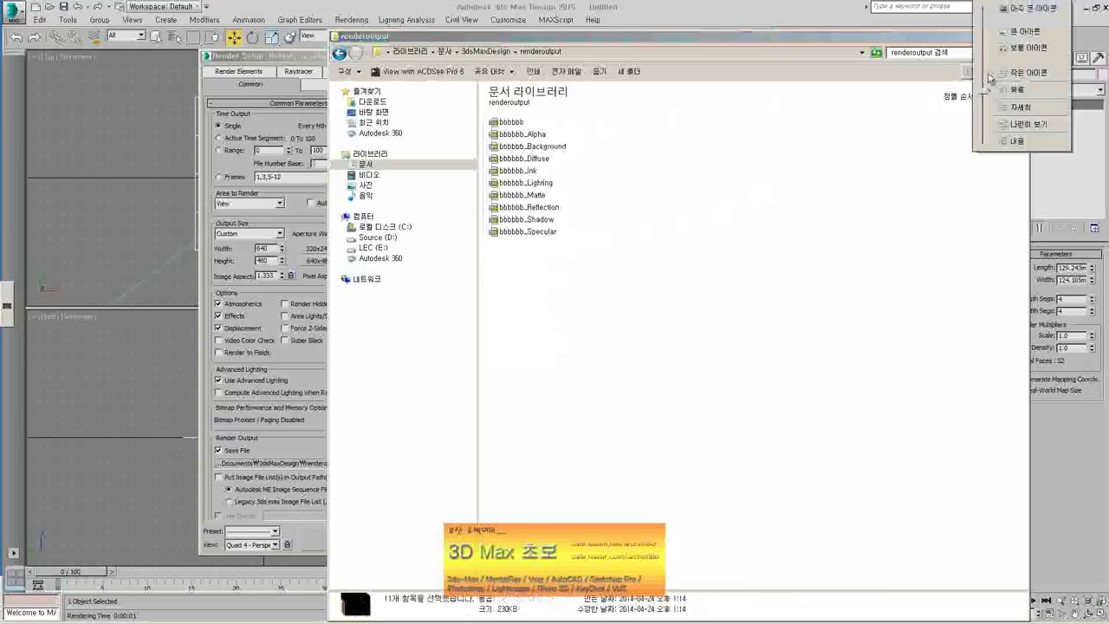
click(1021, 10)
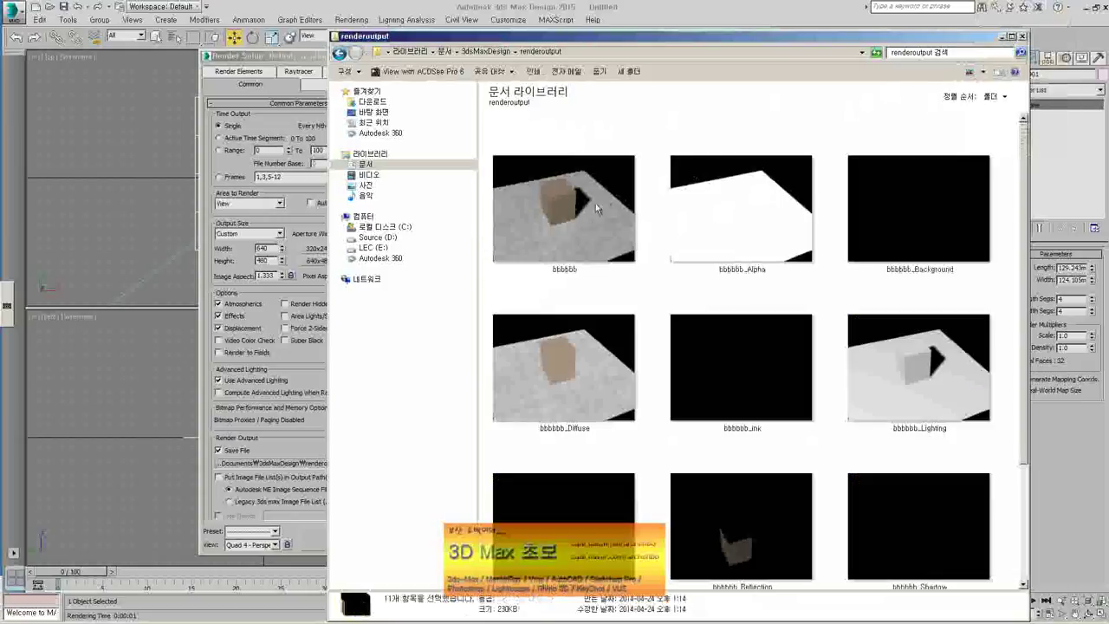
click(717, 215)
click(891, 230)
click(891, 359)
click(764, 370)
click(611, 367)
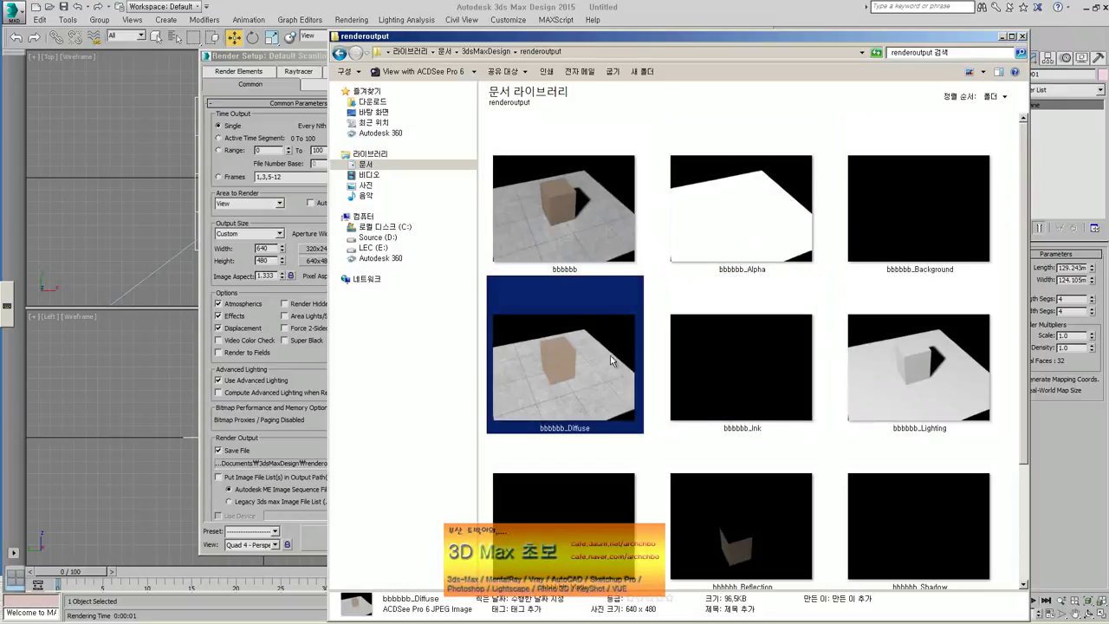
scroll(606, 351, down, 1)
click(743, 356)
key(Right)
click(590, 461)
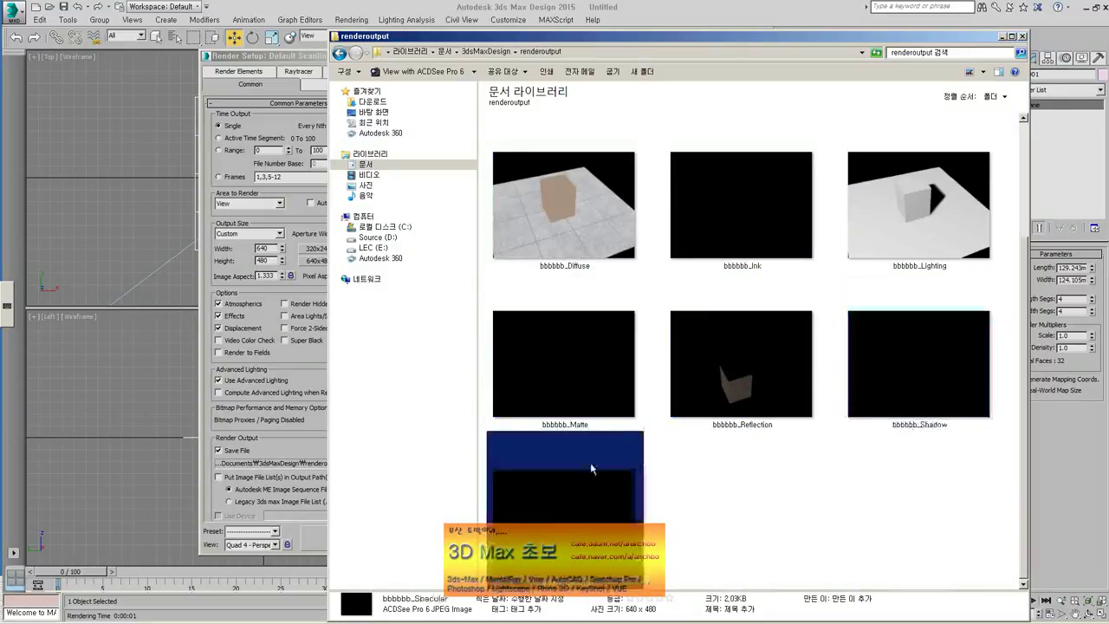
scroll(654, 407, up, 1)
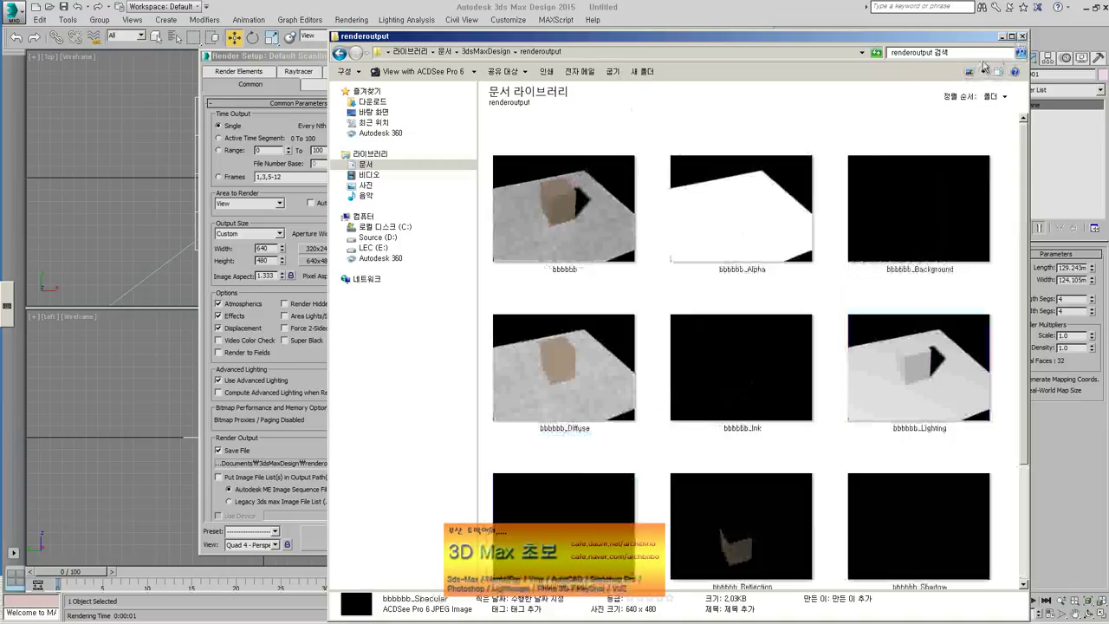
Return to list view and delete all the bbbbbb render files
click(983, 73)
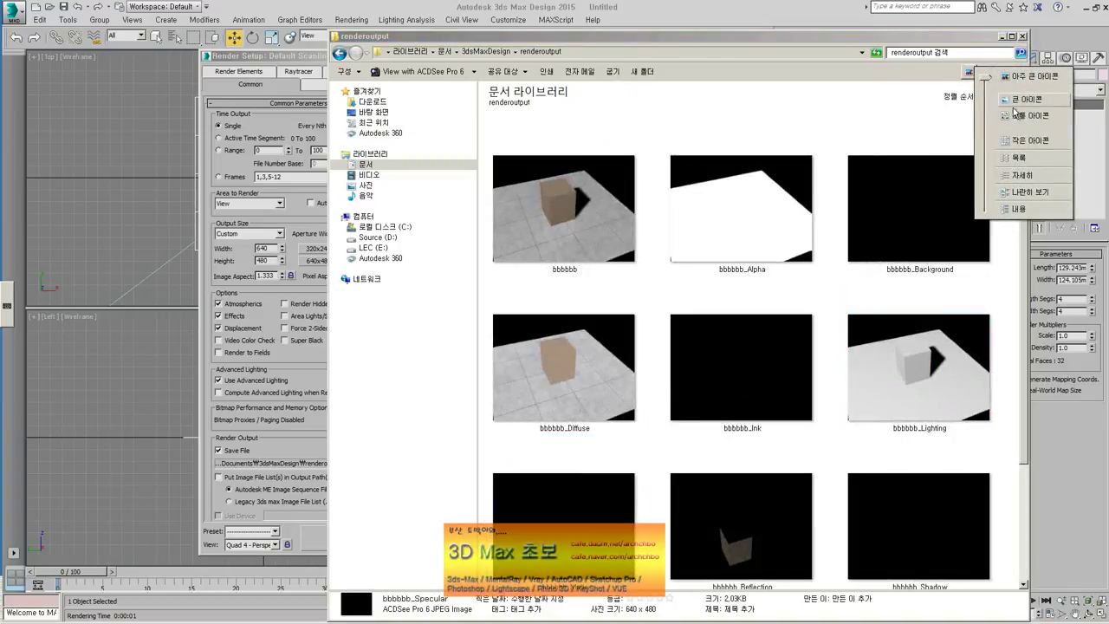
click(1019, 158)
drag(749, 293, 486, 113)
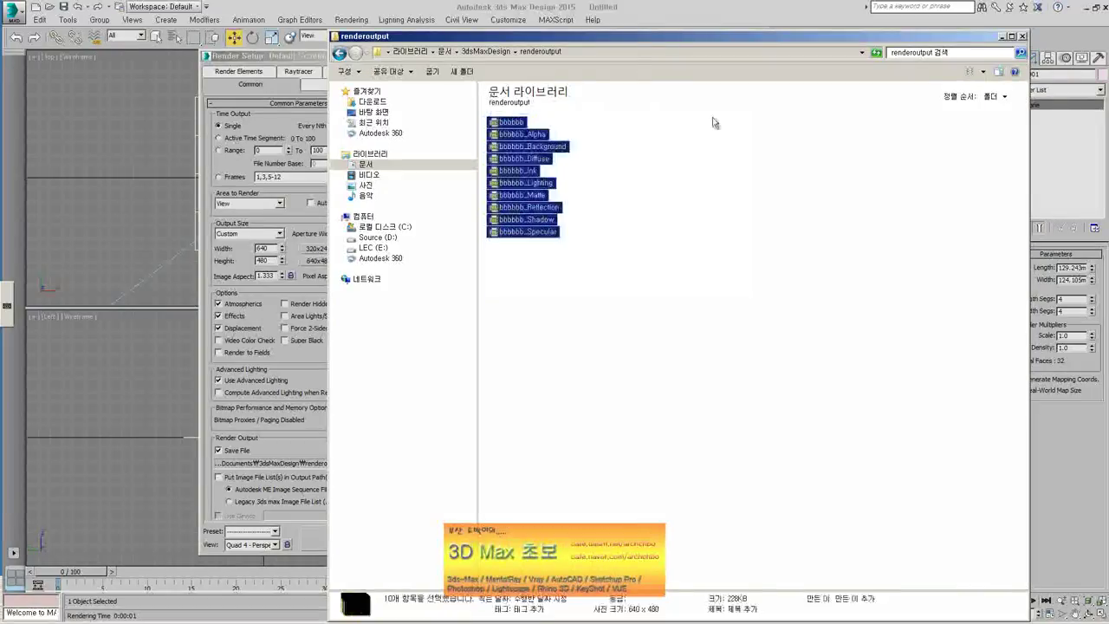
key(Delete)
Close Explorer, then select Alpha through Specular in the Render Elements list and delete them
click(1022, 35)
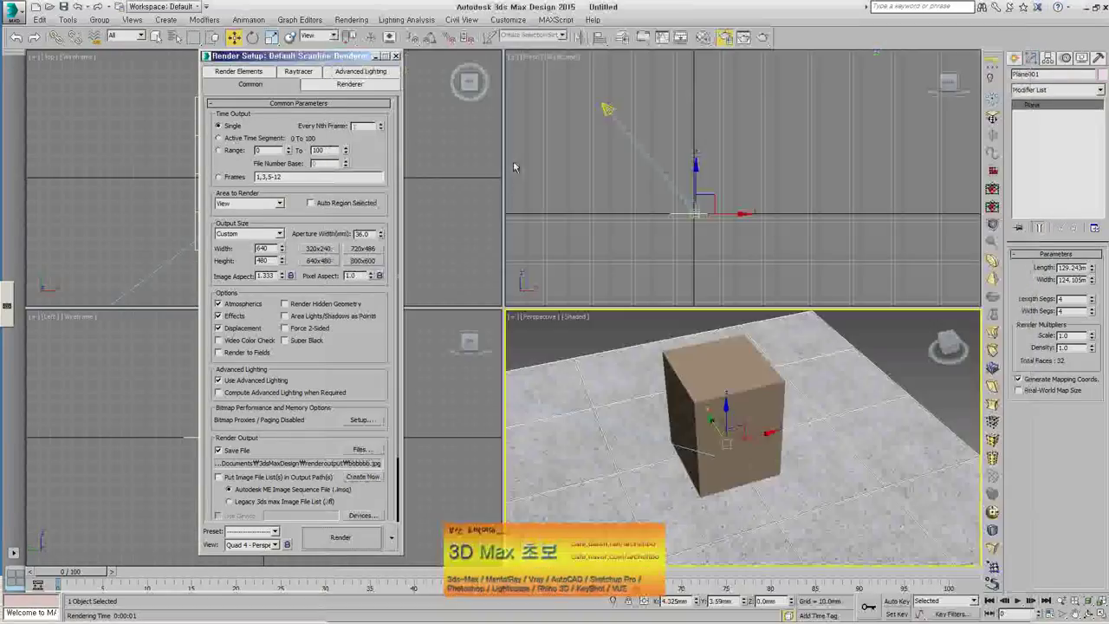
click(247, 73)
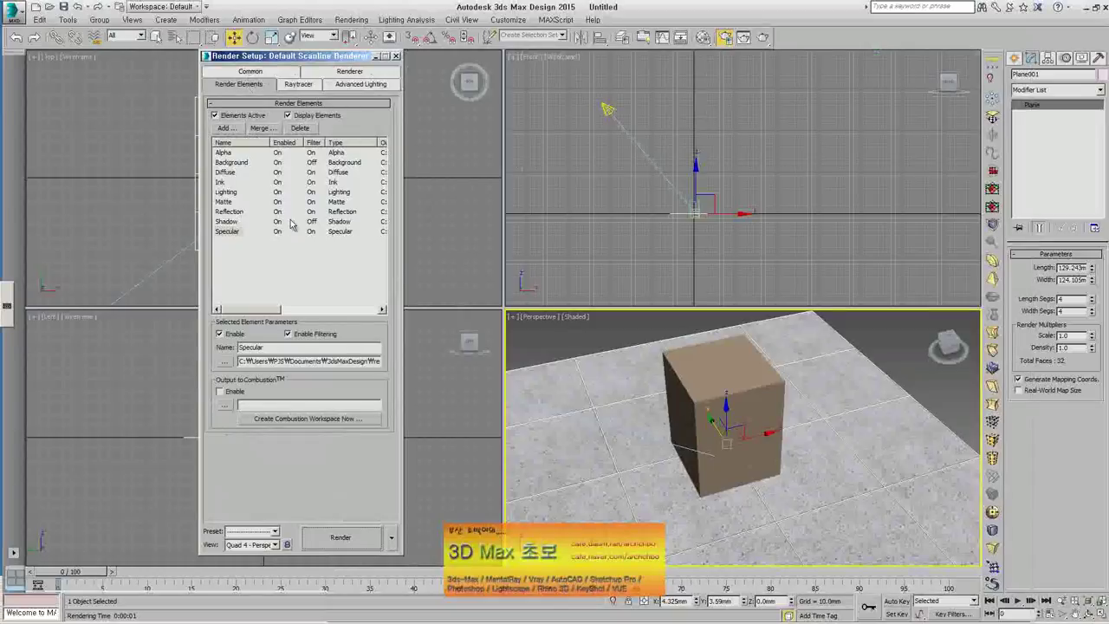
click(228, 154)
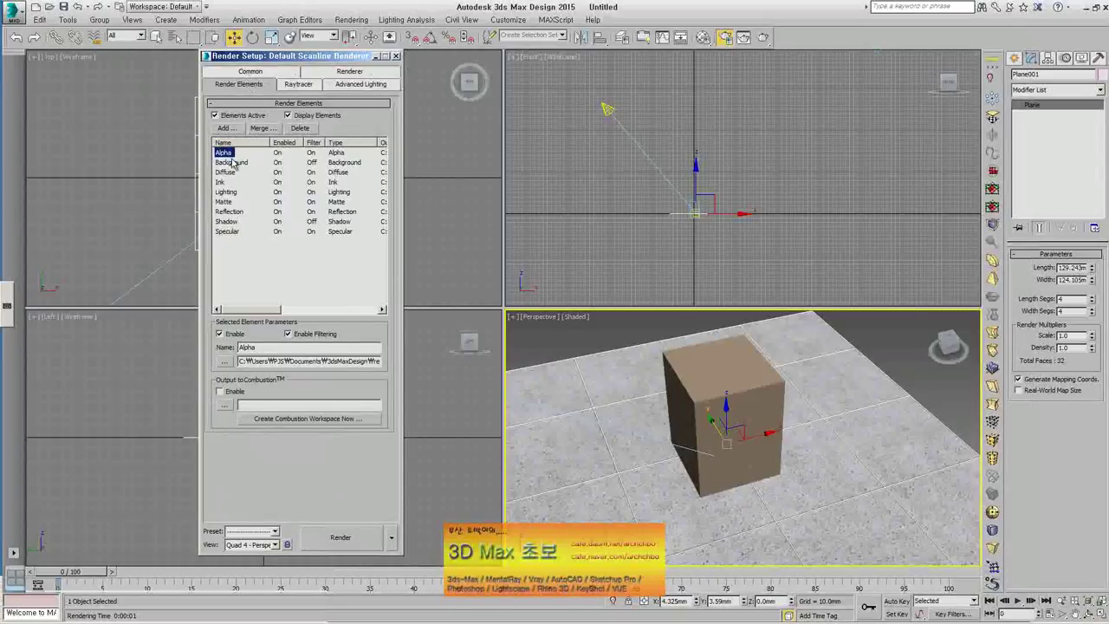
shift+click(230, 232)
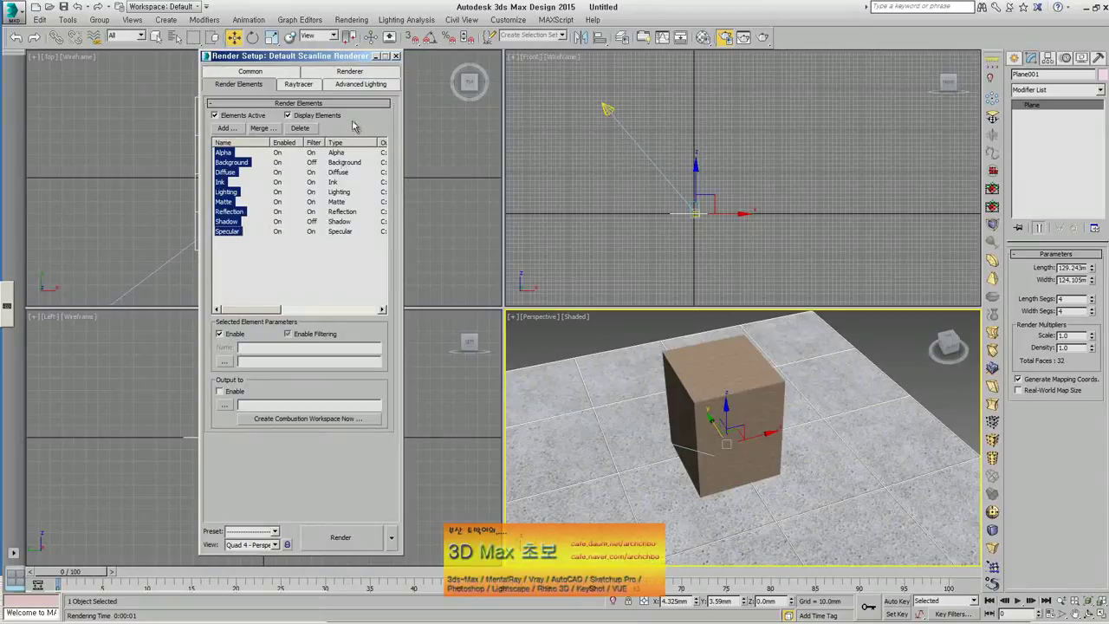
click(300, 127)
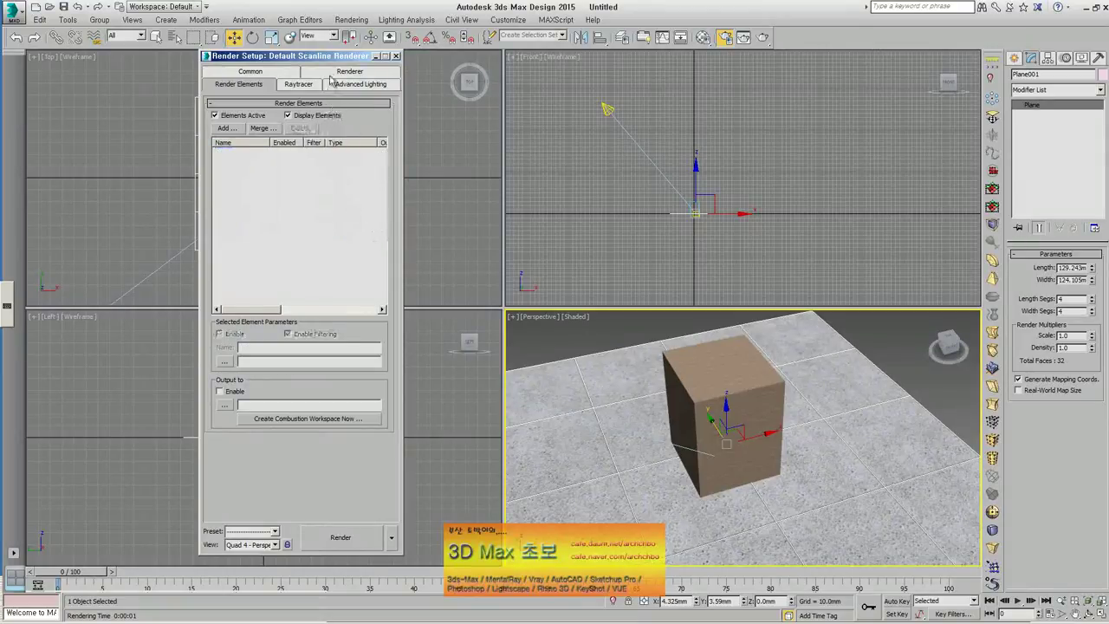
Show the Raytracer tab, with Maximum Depth 9 and Cutoff Threshold 0.05
click(302, 88)
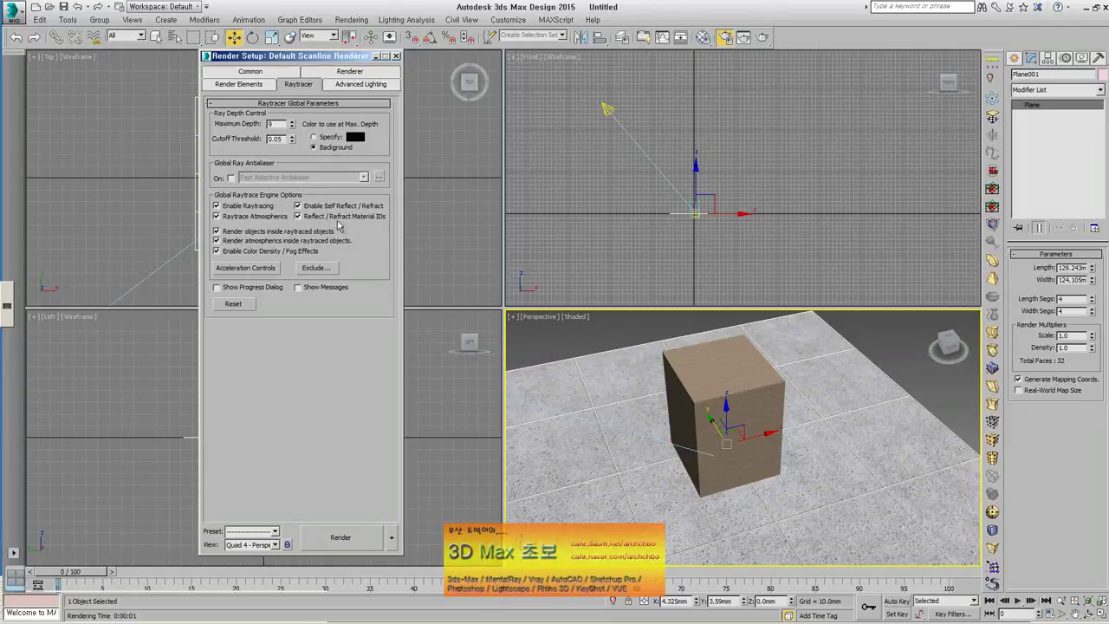
click(264, 72)
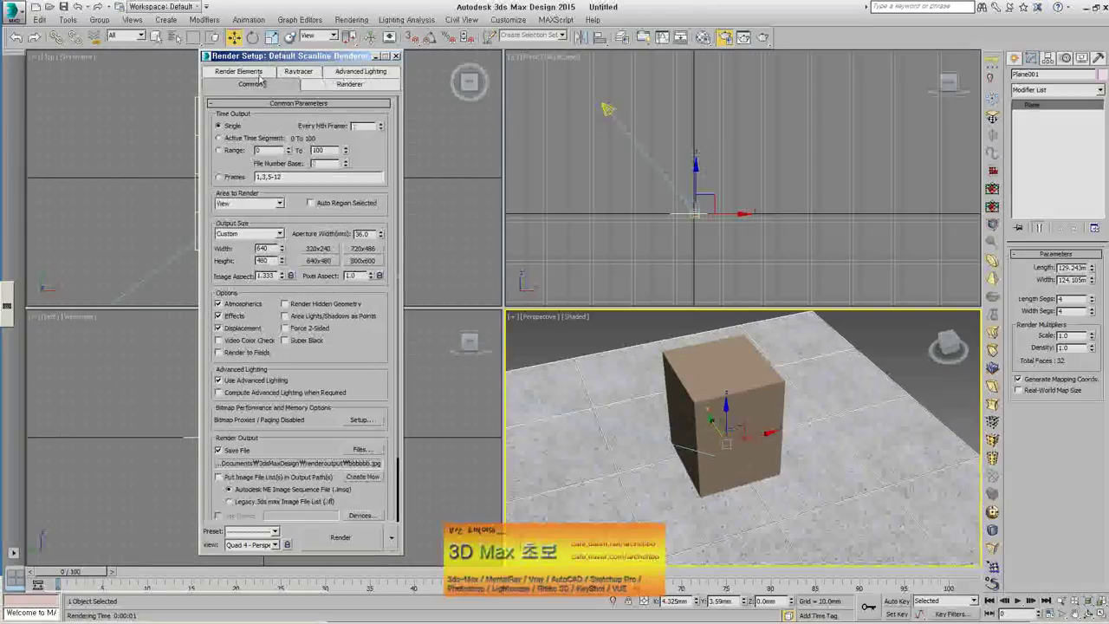
click(298, 73)
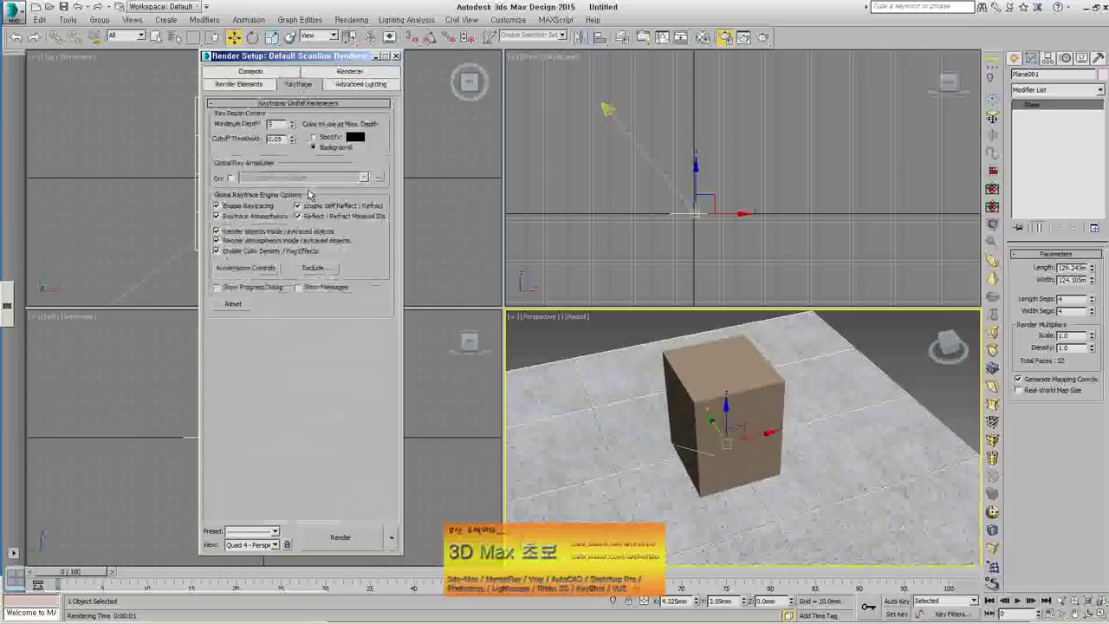